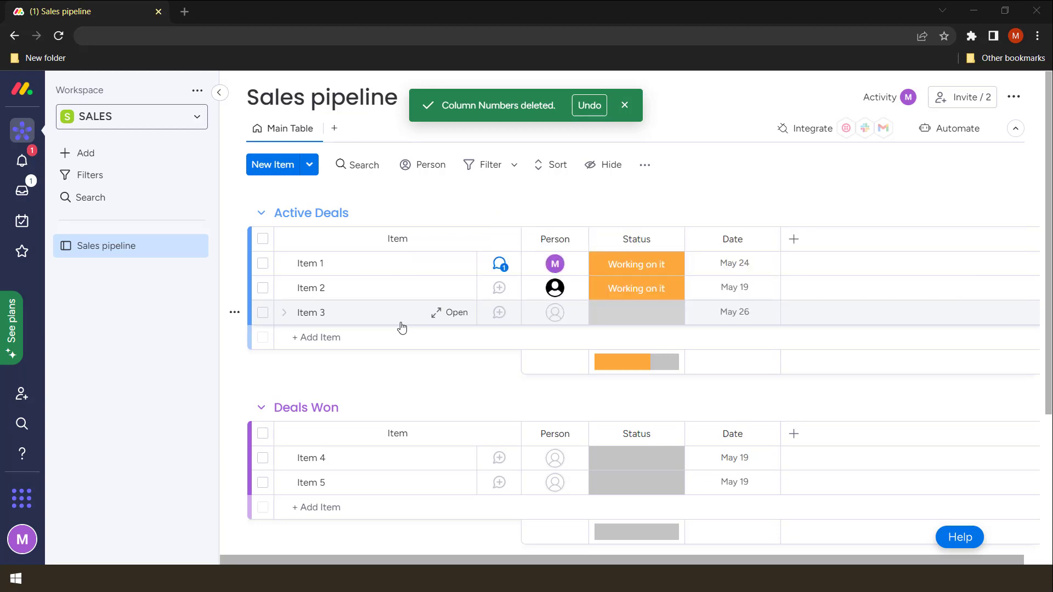
Move Item 1 into Deals Won, then back into Active Deals between Item 2 and Item 3
scroll(402, 327, "down", 1)
scroll(410, 322, "up", 1)
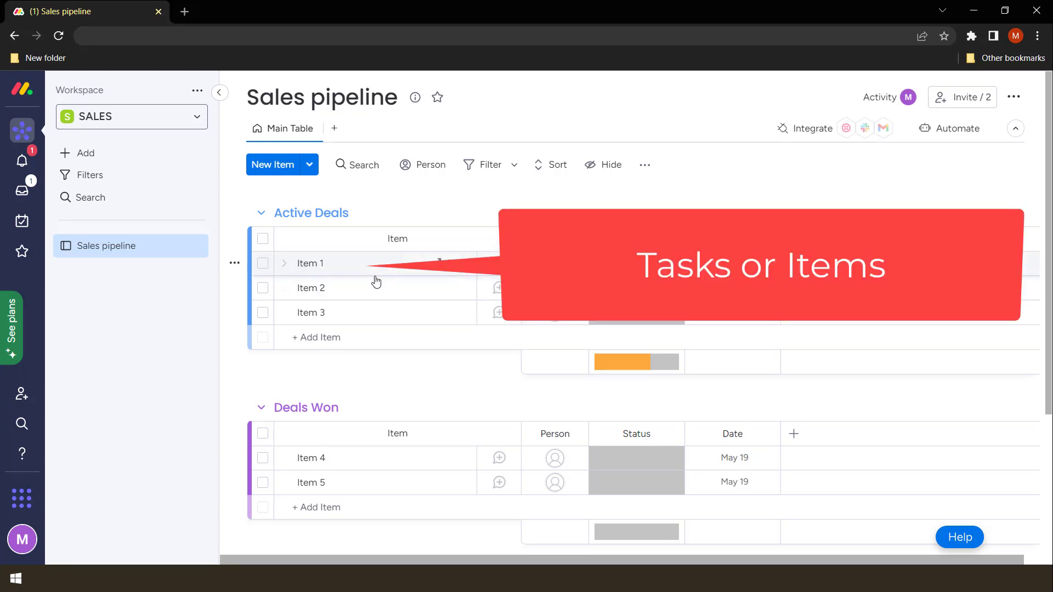
left_click_drag(376, 269, 353, 439)
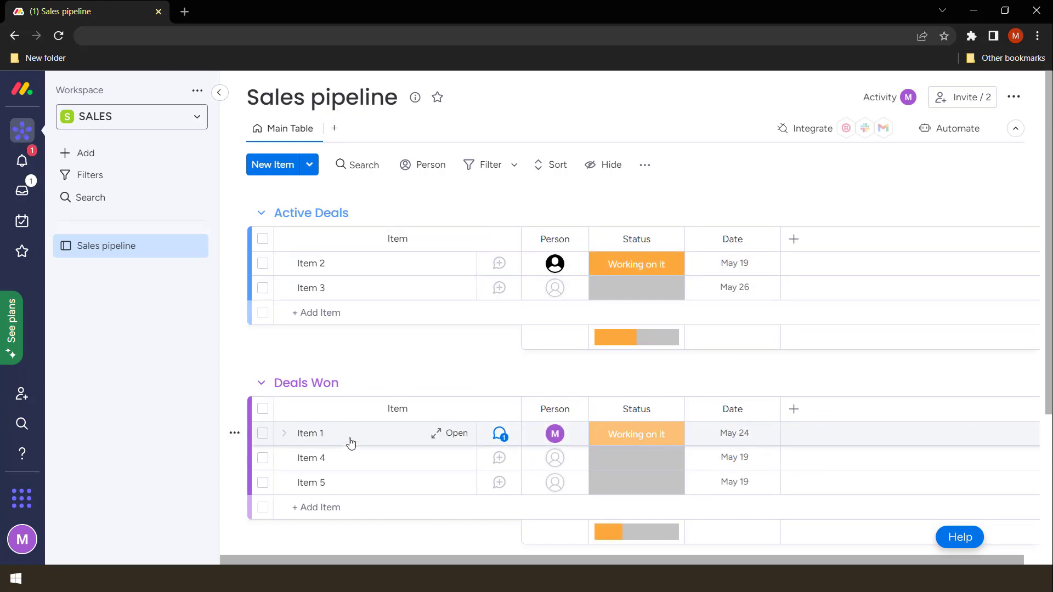
left_click_drag(348, 439, 338, 284)
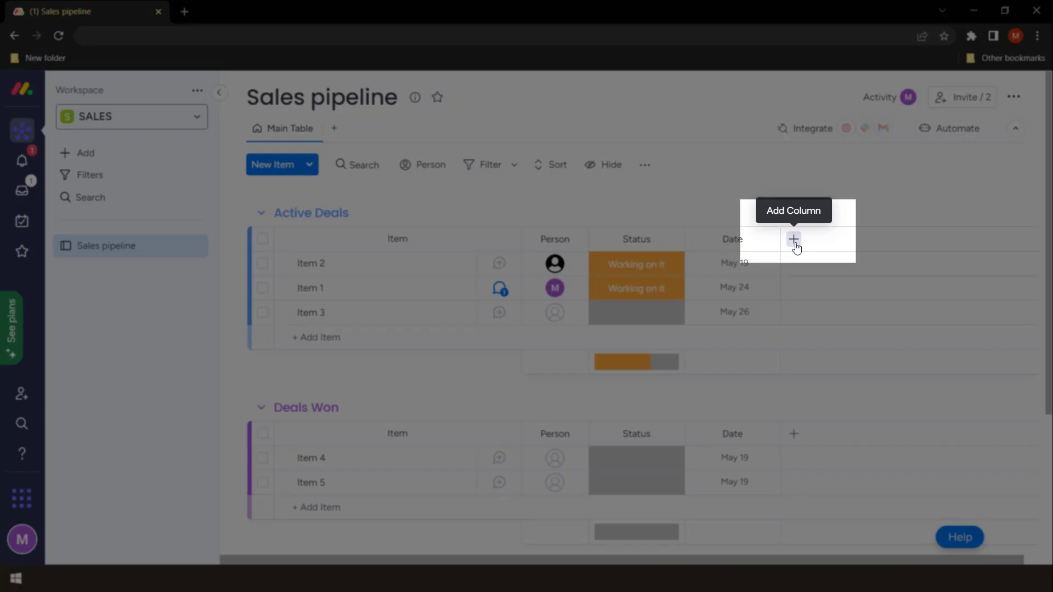
Add a Text column to the board and name it 'Notes'
left_click(795, 244)
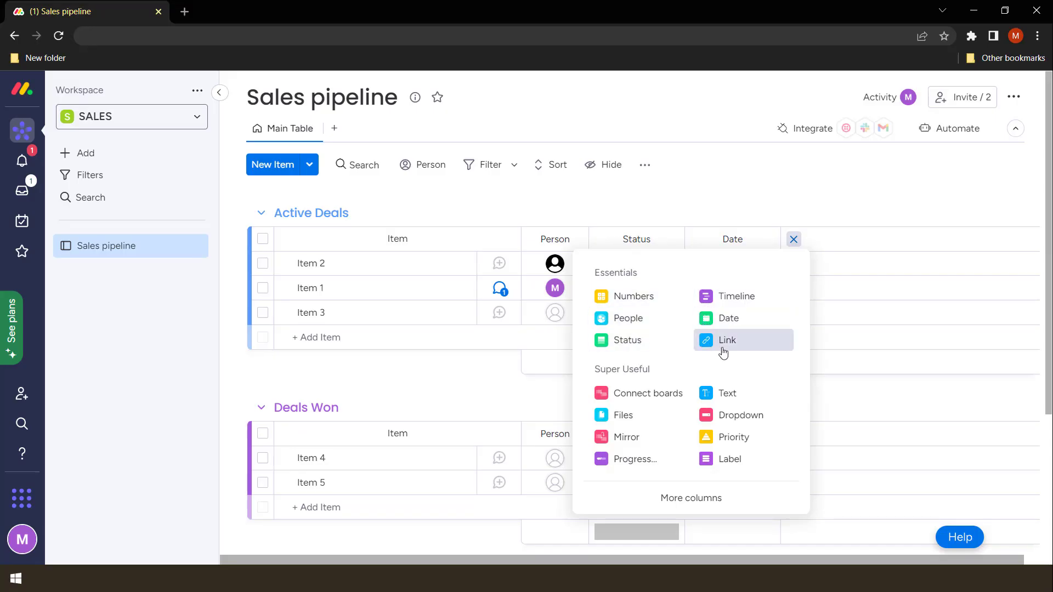
left_click(747, 392)
left_click(827, 243)
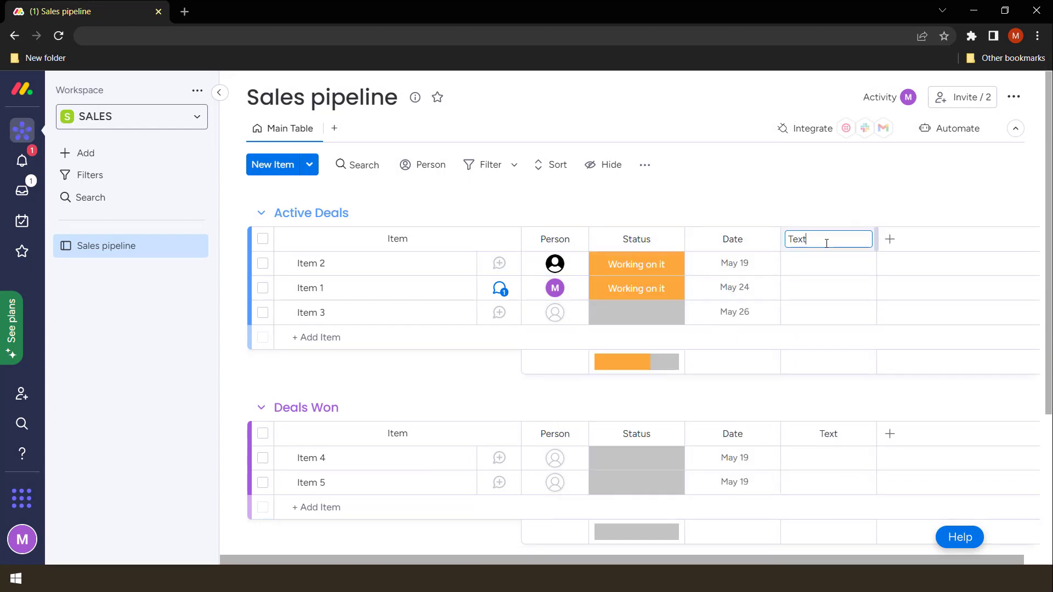
key("BackSpace")
key("BackSpace")
key("BackSpace")
key("BackSpace")
type("Notes")
left_click(821, 184)
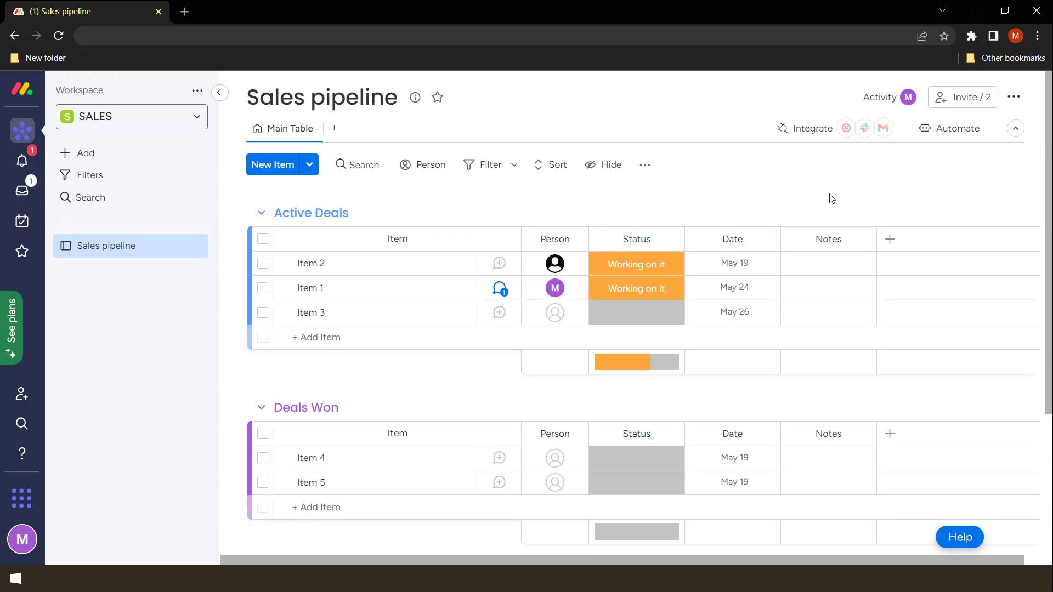
Enter 'Had phone call' as Item 2's note
scroll(857, 313, "down", 3)
scroll(857, 314, "up", 3)
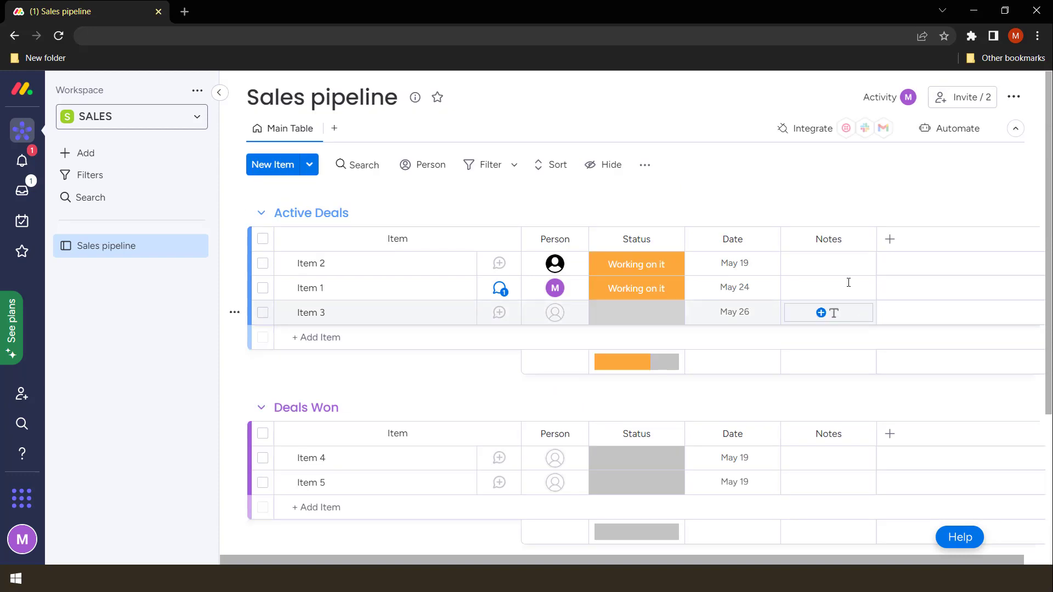
left_click(828, 265)
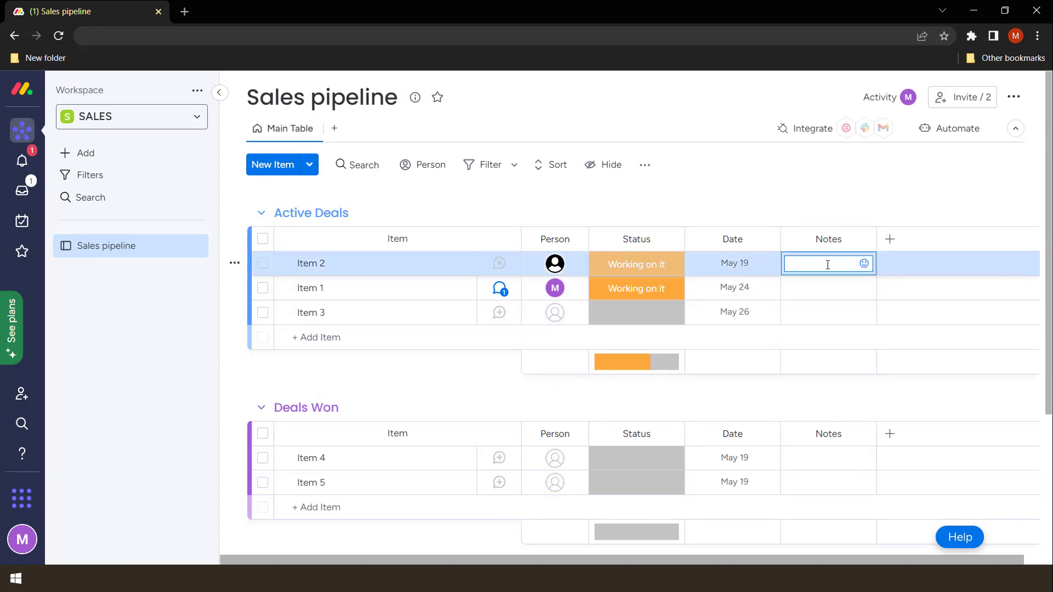
type("Had phone call")
left_click(843, 205)
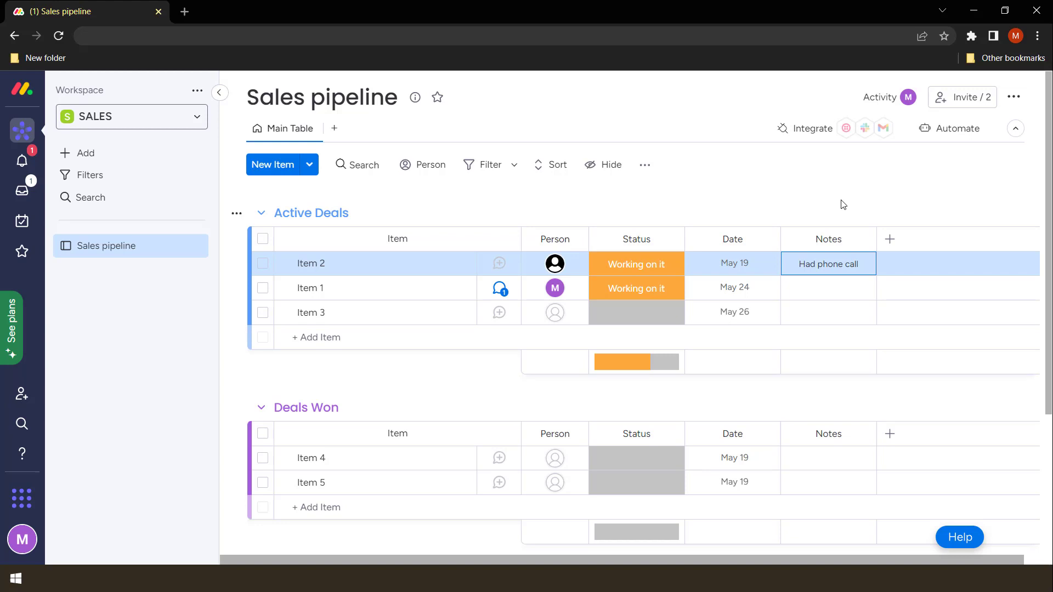
Delete the Notes column from its options menu and confirm the deletion
left_click(865, 242)
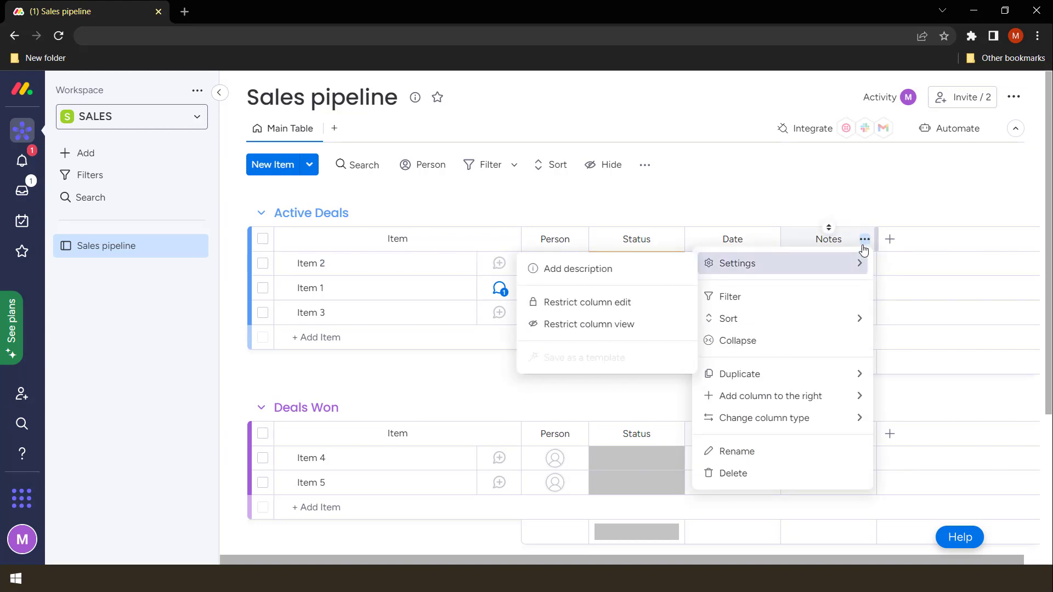
left_click(865, 241)
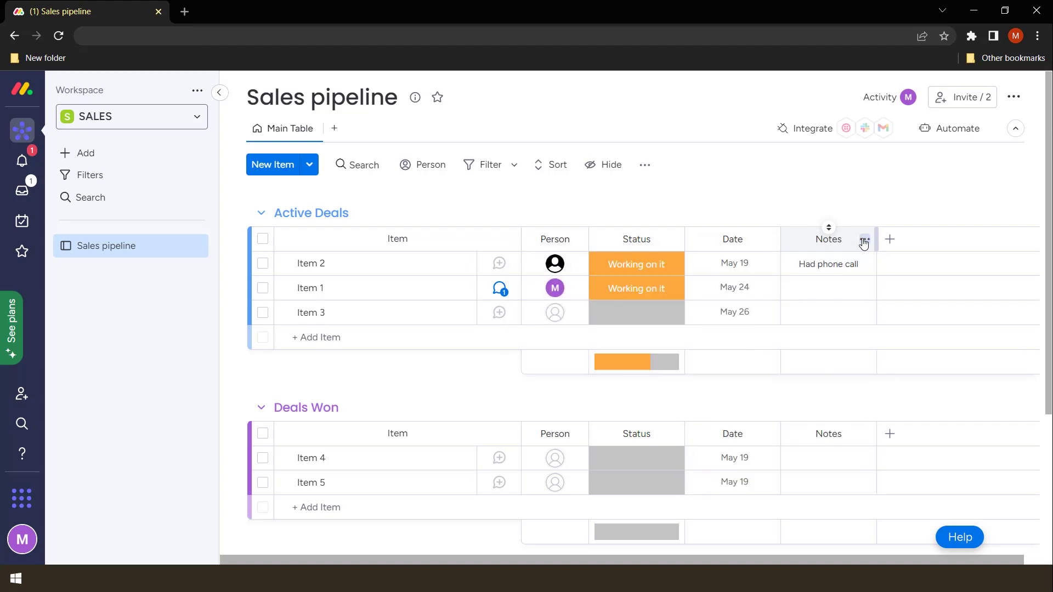
left_click(865, 241)
left_click(863, 240)
left_click(865, 242)
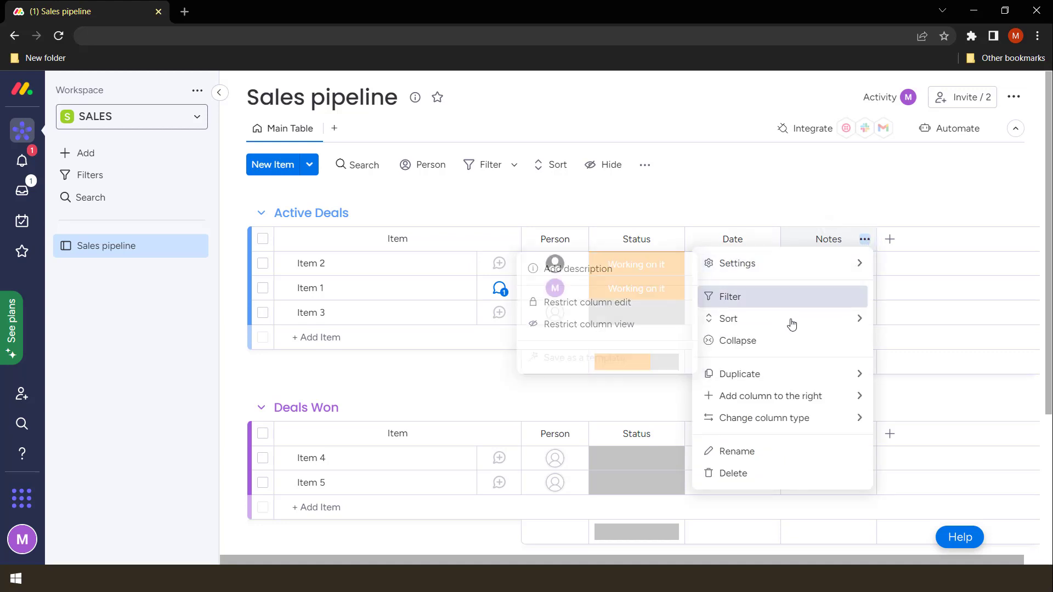
mouse_move(781, 375)
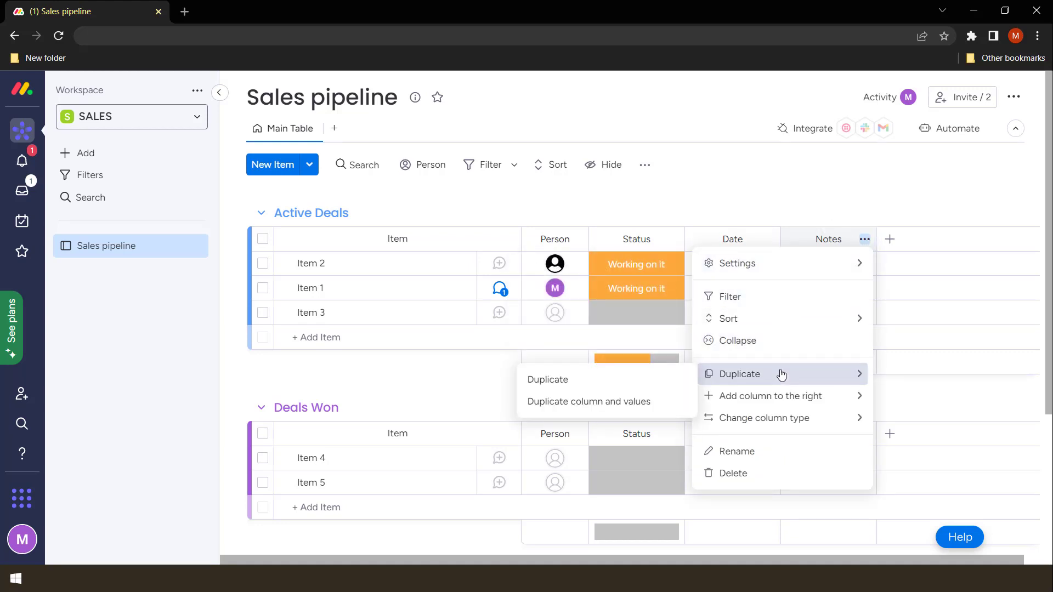
left_click(753, 474)
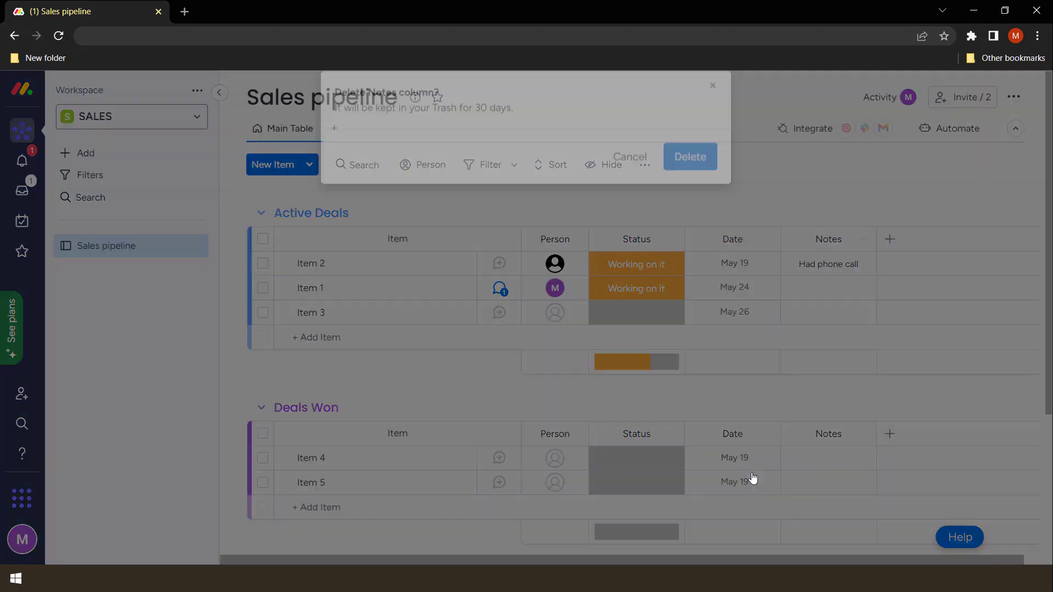
left_click(690, 178)
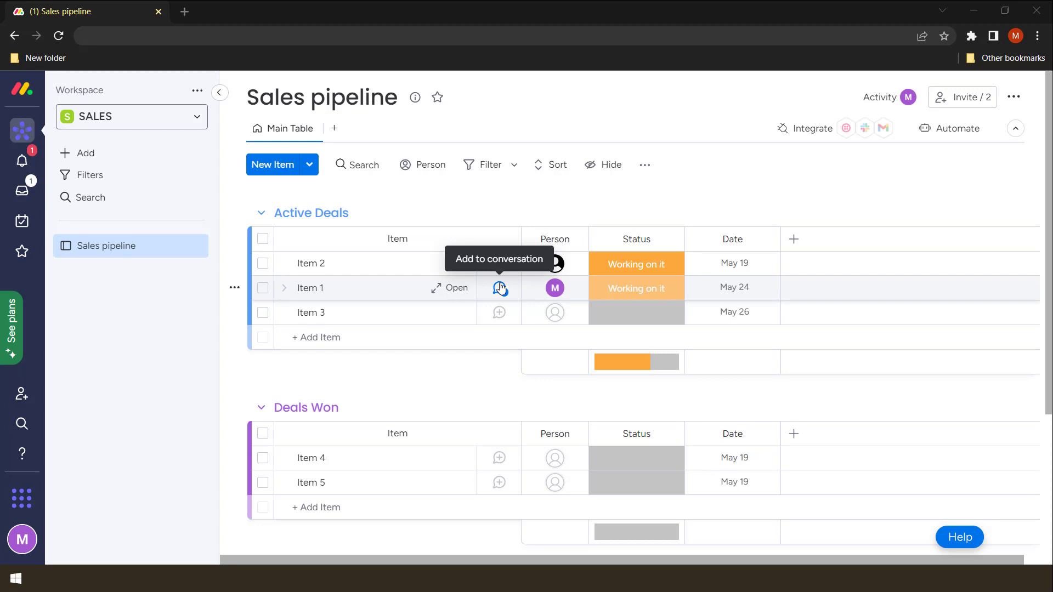
Rename Item 1 to the client's full name
left_click(500, 289)
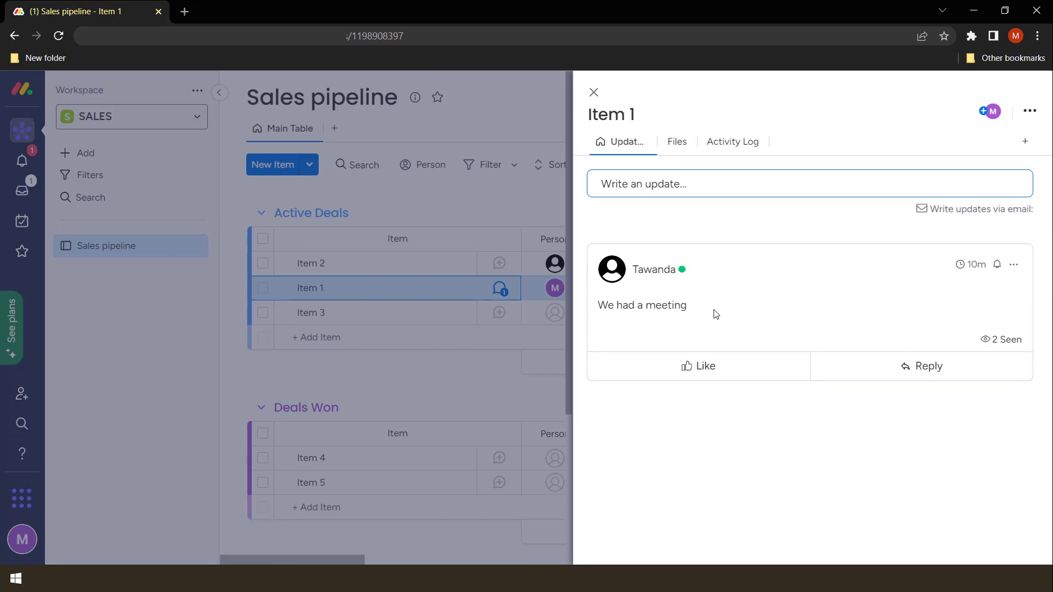
left_click(444, 294)
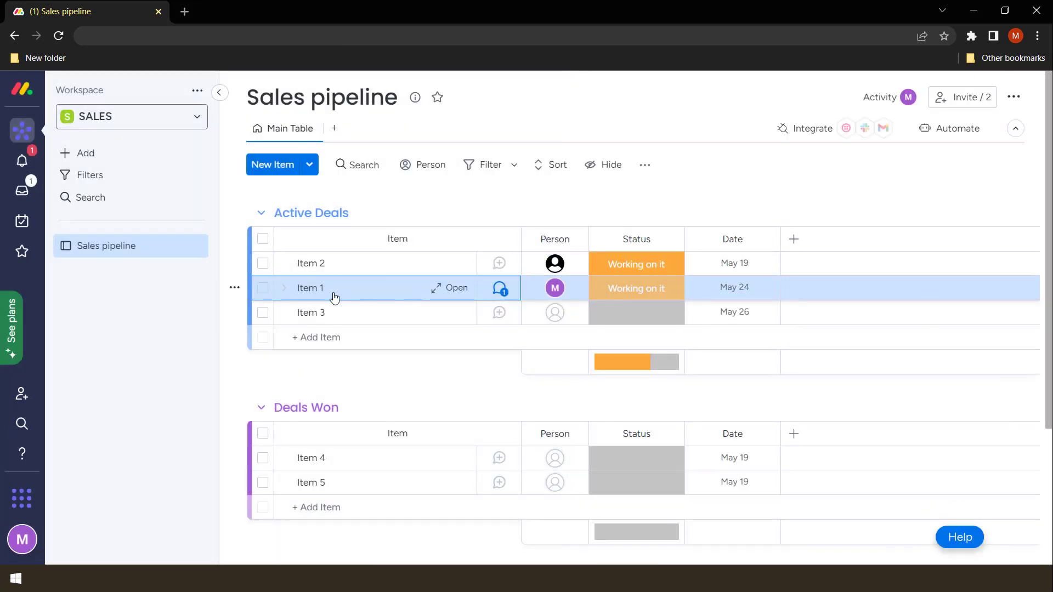
left_click(312, 289)
left_click(311, 289)
key("BackSpace")
key("BackSpace")
key("BackSpace")
key("BackSpace")
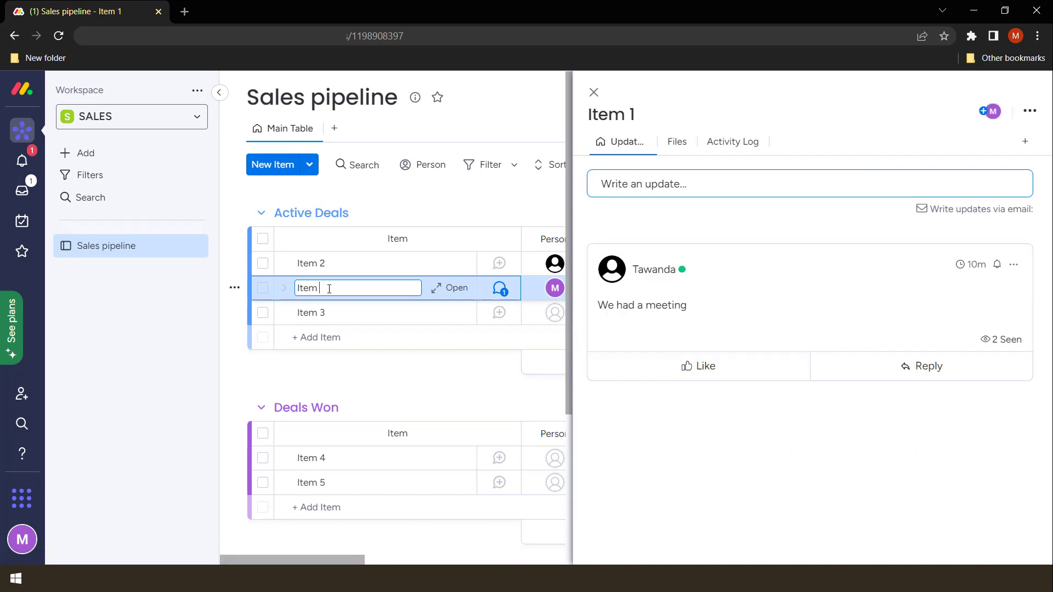
key("Return")
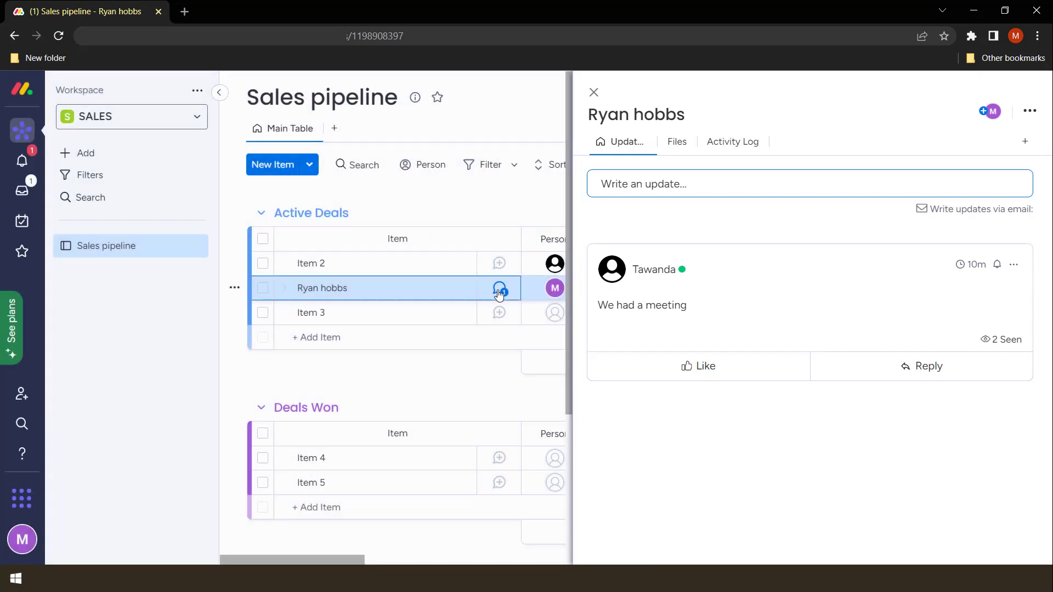
Like the 'We had a meeting' update, reply 'thanks', and return to the board
left_click(498, 290)
left_click(500, 289)
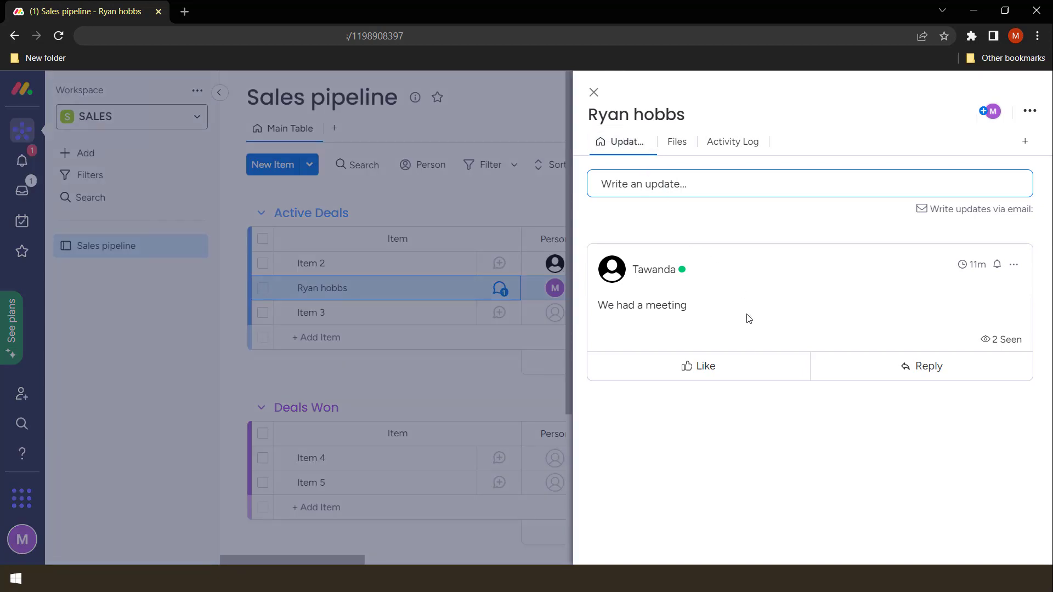
left_click(731, 373)
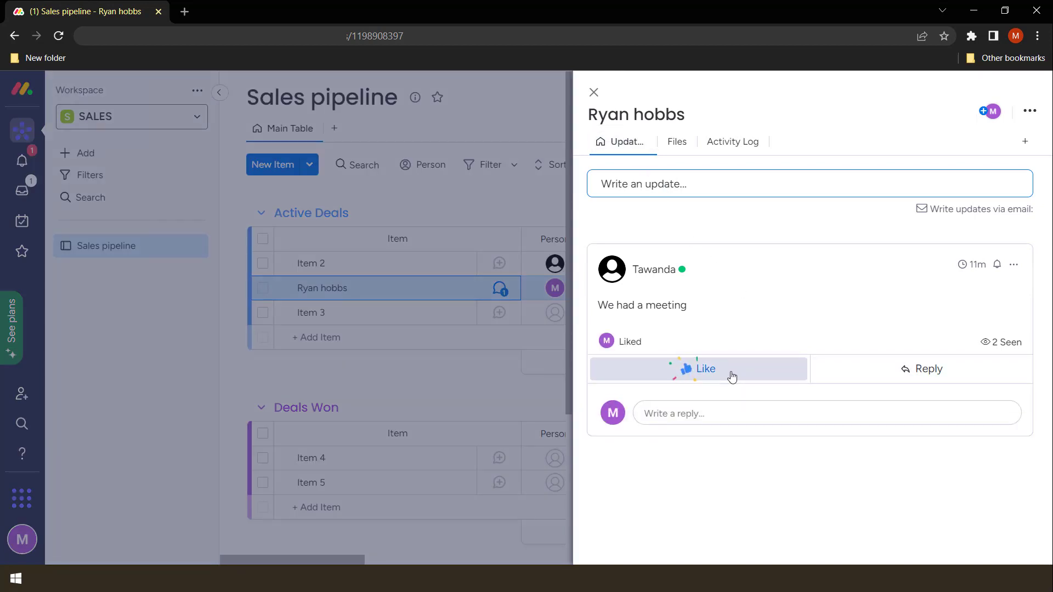
left_click(737, 415)
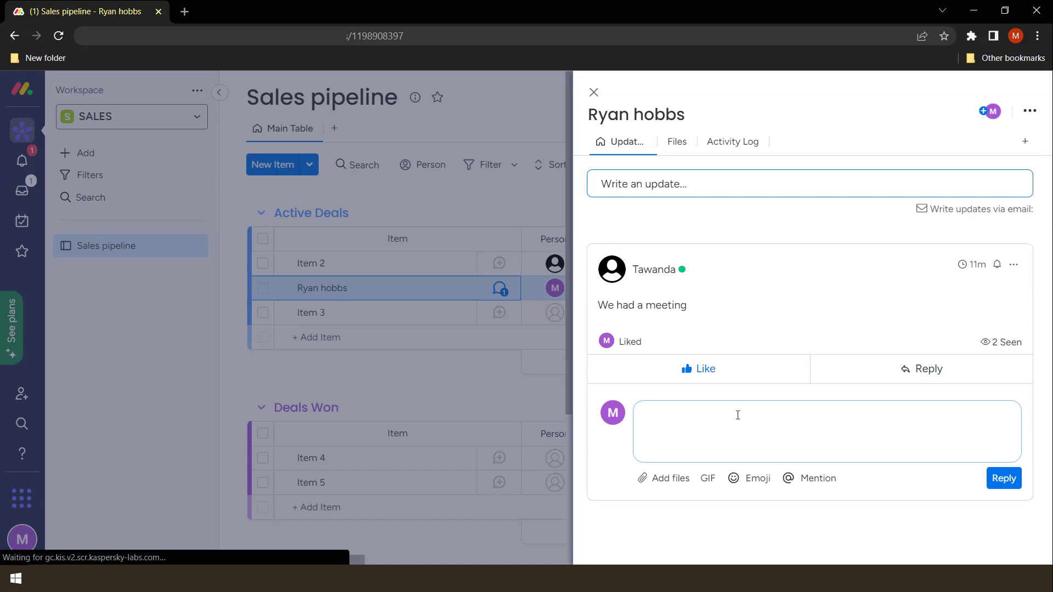
type("thanks")
left_click(1007, 479)
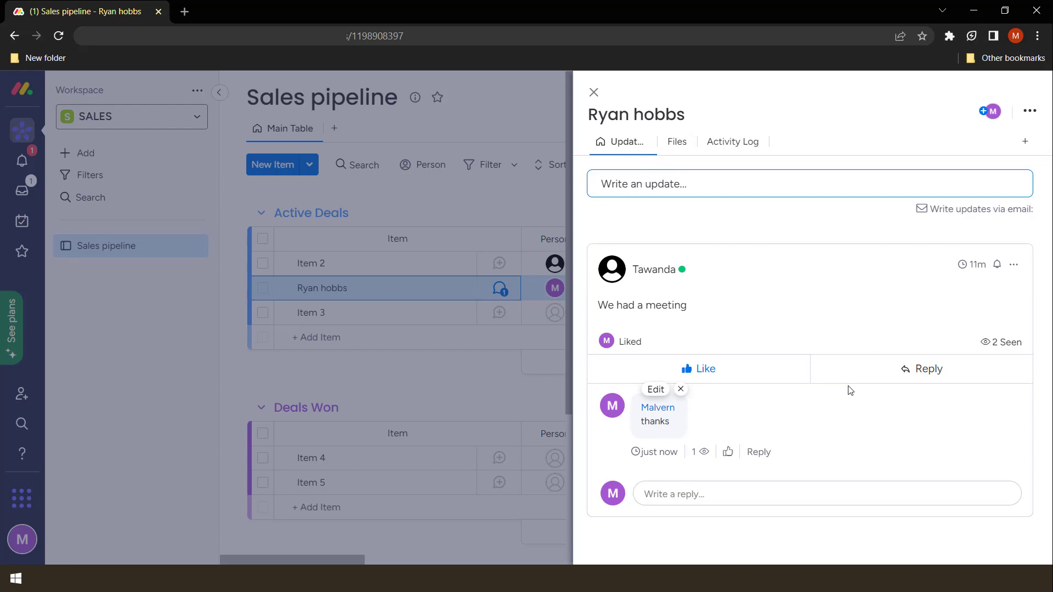
left_click(459, 287)
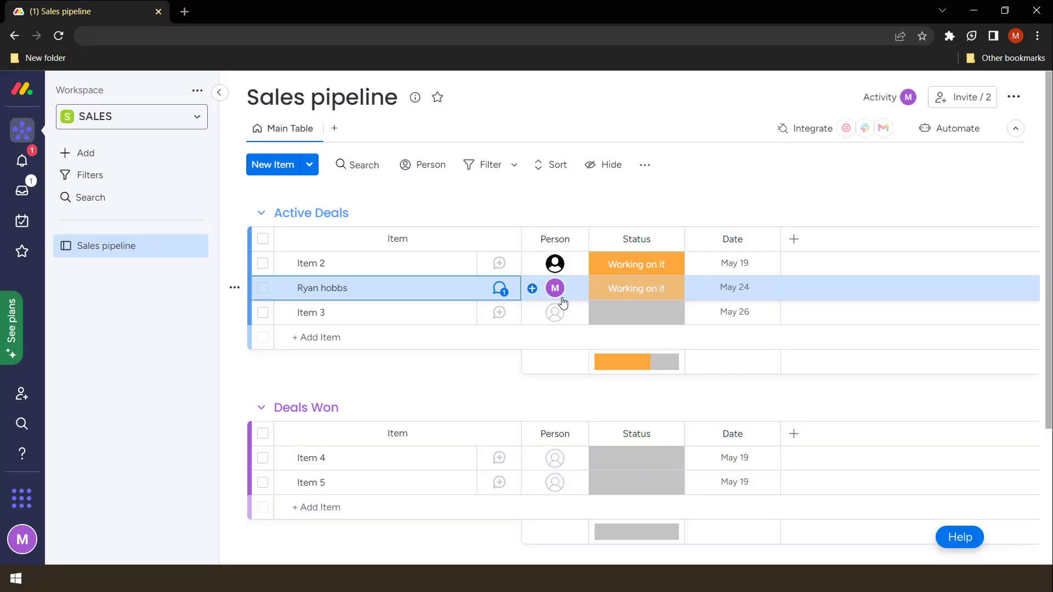
Remove and re-add the first member, then add a second person to the renamed deal
left_click(561, 299)
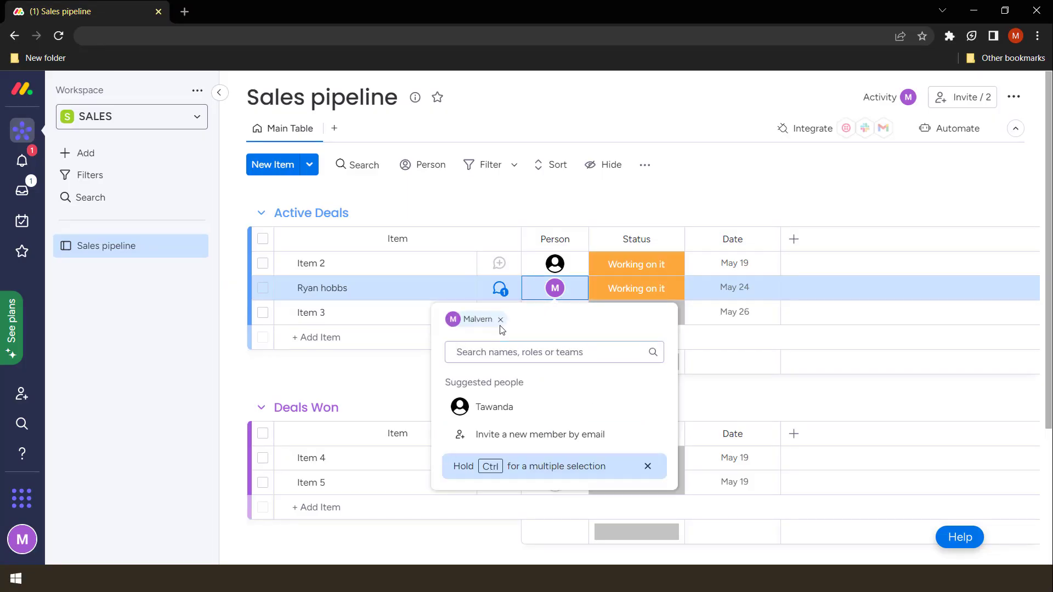
left_click(500, 320)
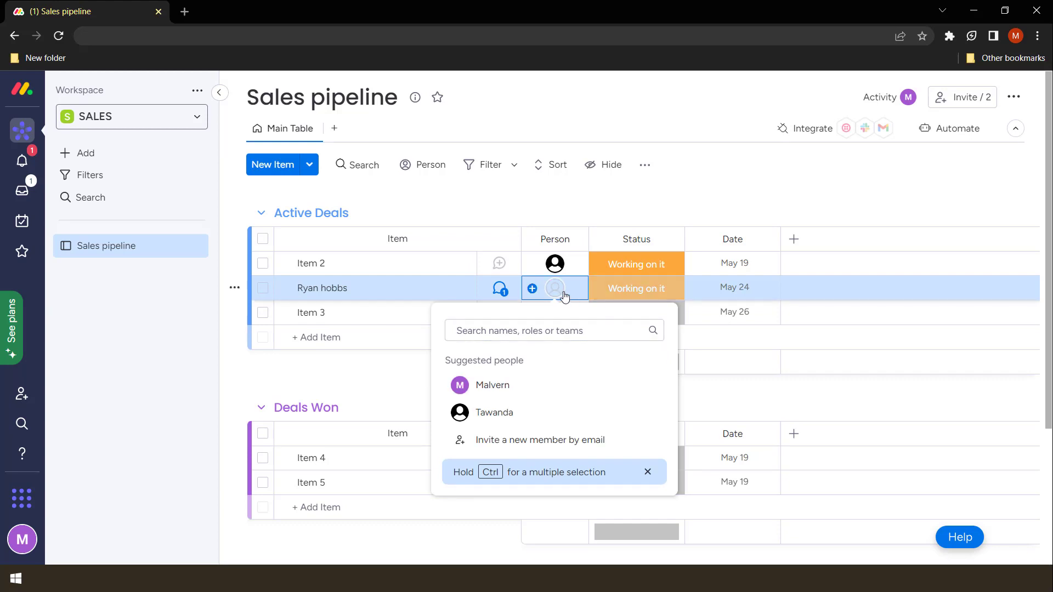
left_click(564, 296)
left_click(565, 296)
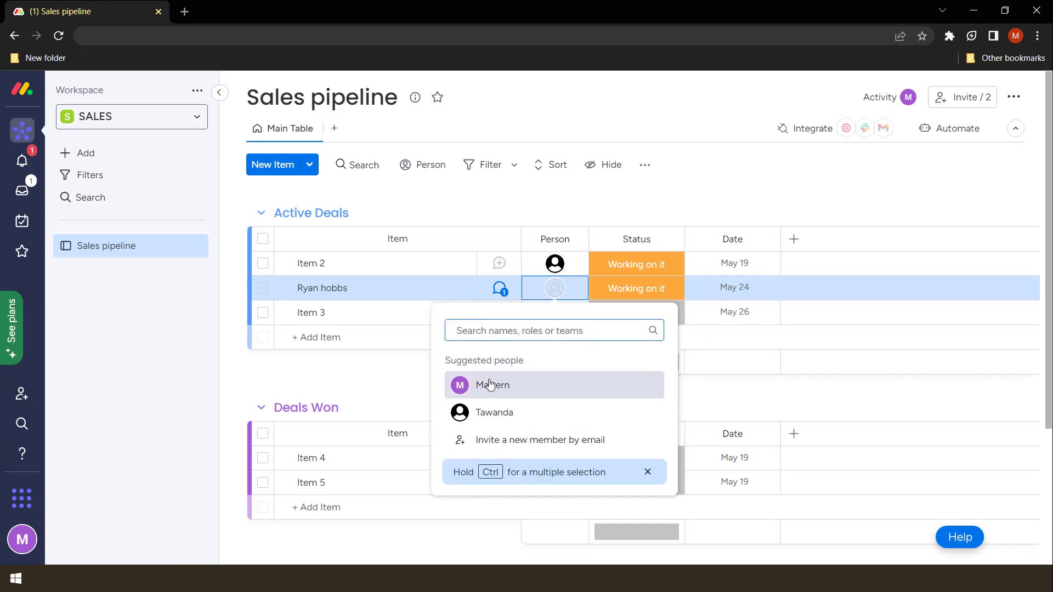
left_click(489, 385)
left_click(540, 295)
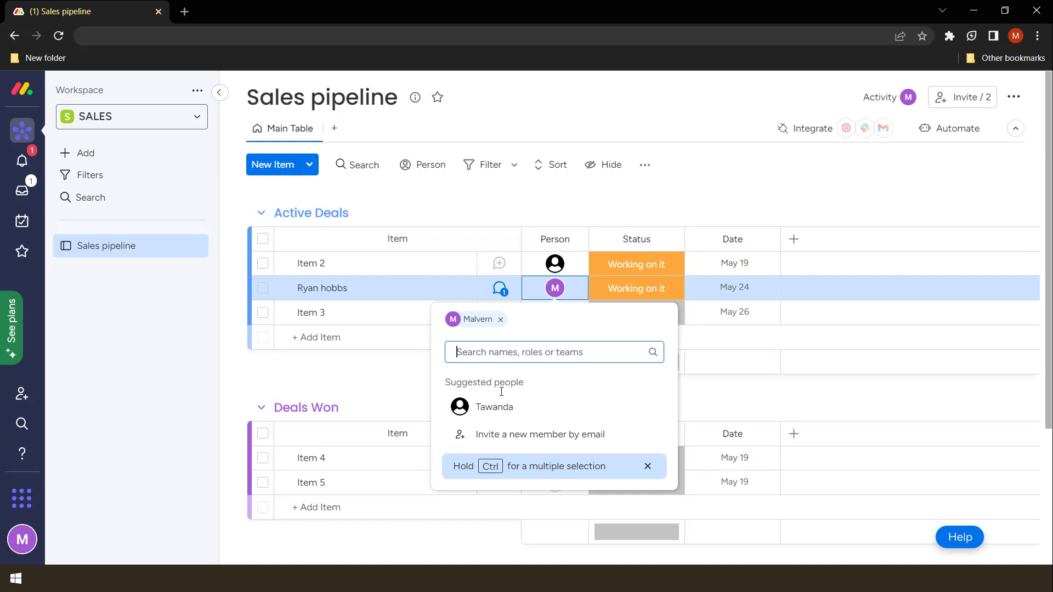
left_click(493, 406)
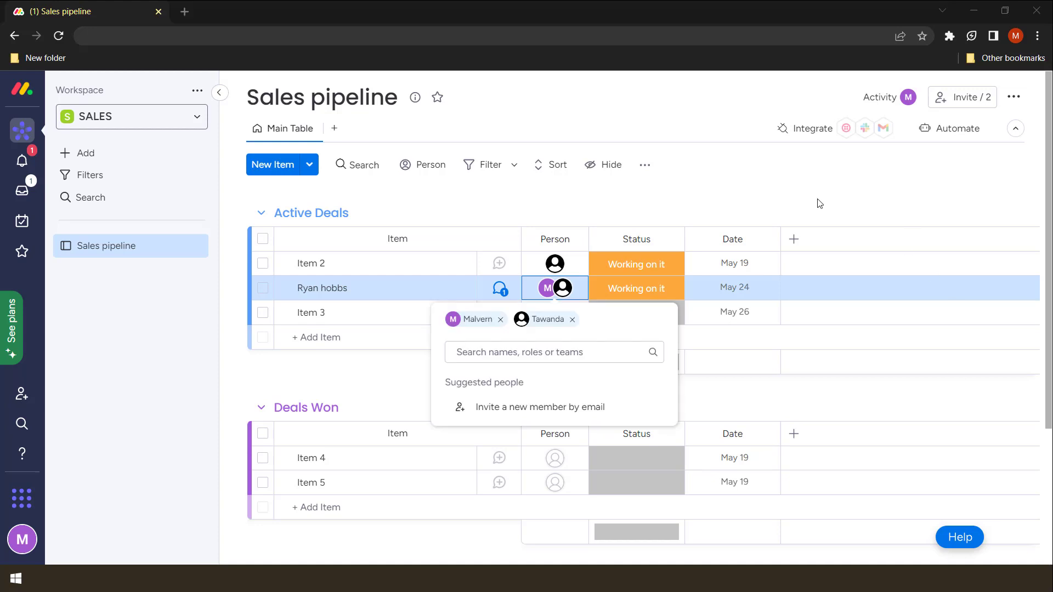
Review the people assigned to the deal, then close the list
left_click(805, 189)
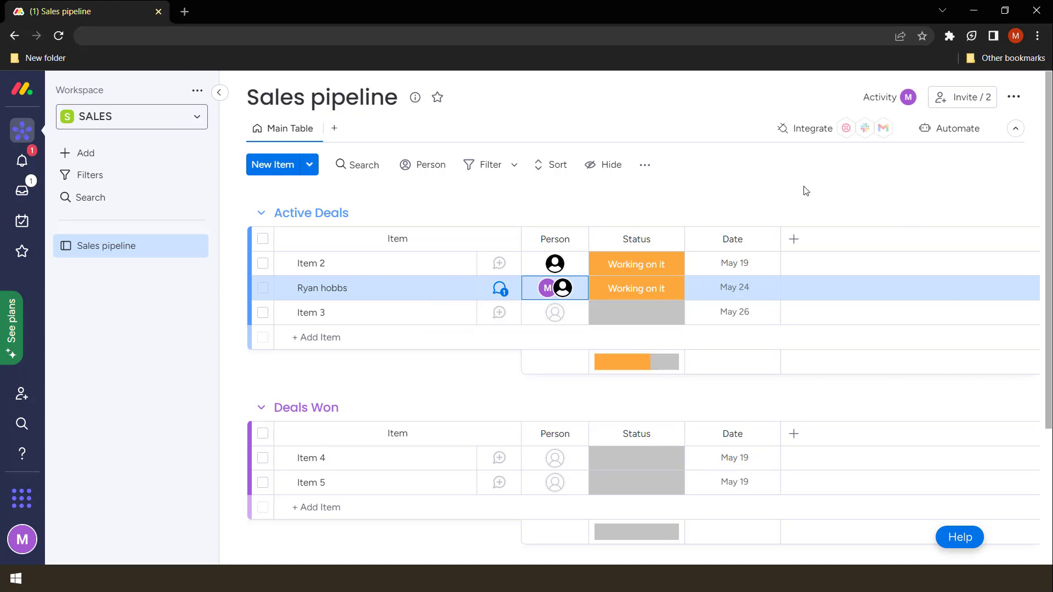
left_click(533, 294)
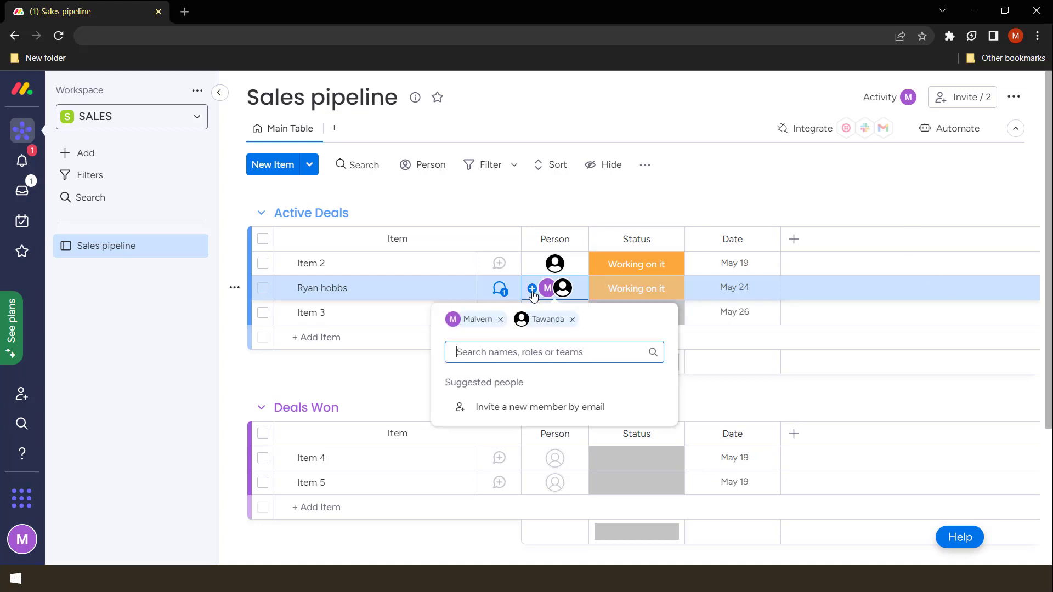
left_click(468, 358)
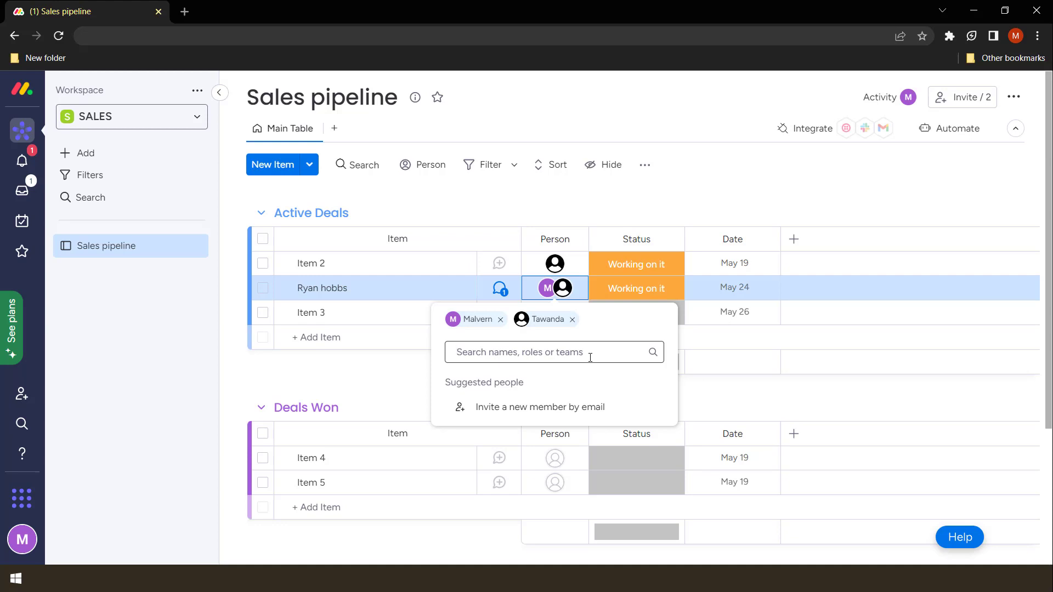
left_click(556, 200)
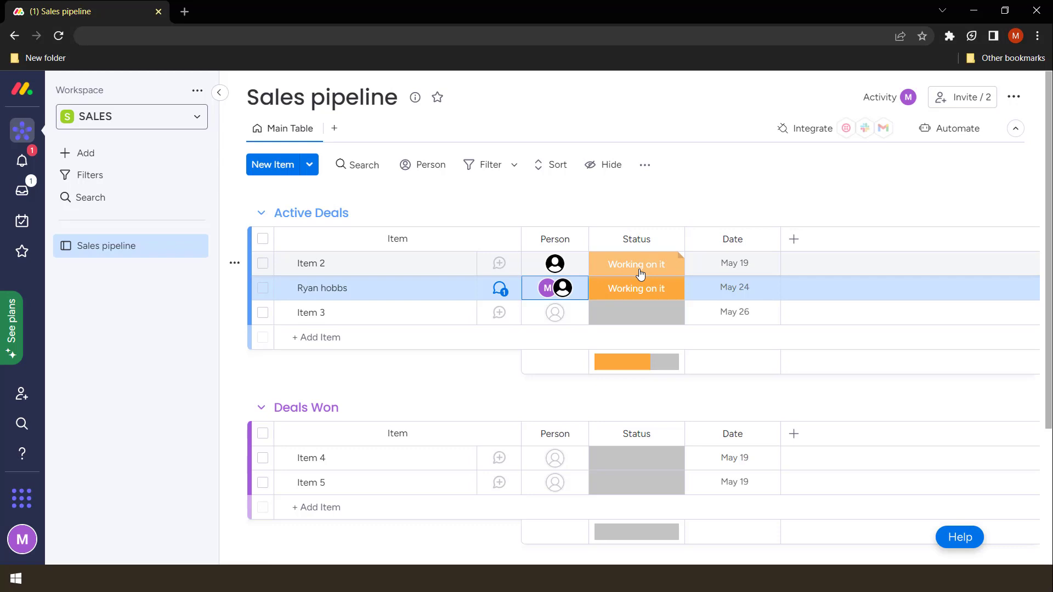
Set Item 2's status to Stuck, then change it to Done
left_click(641, 271)
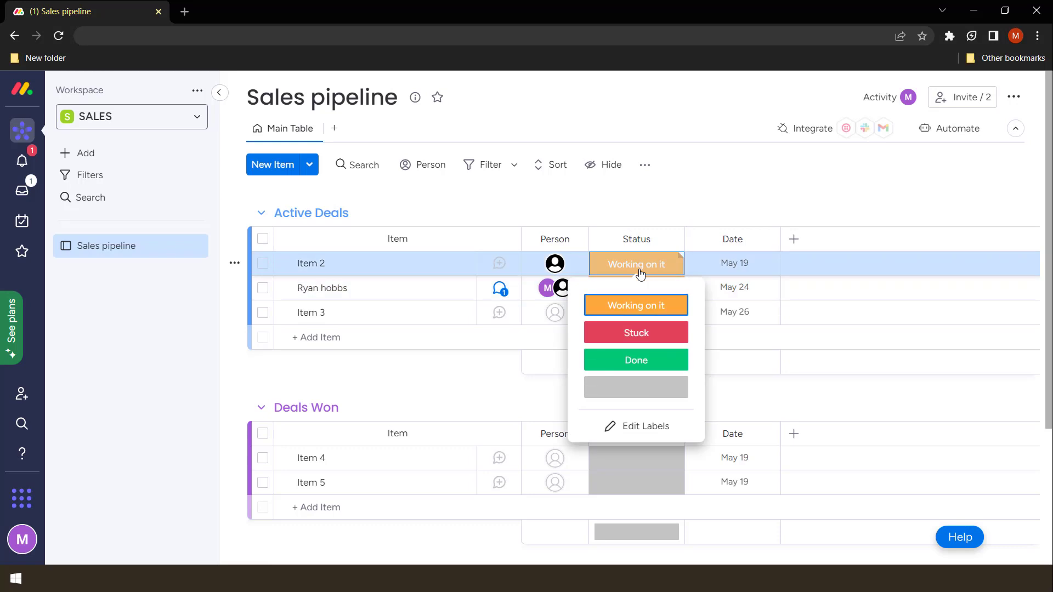
left_click(637, 333)
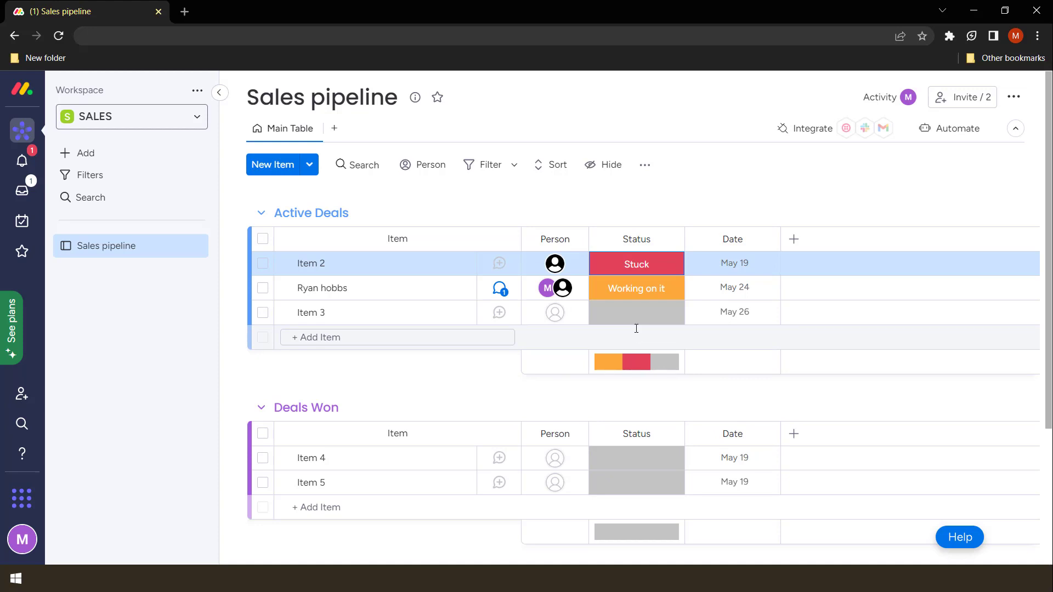
left_click(647, 266)
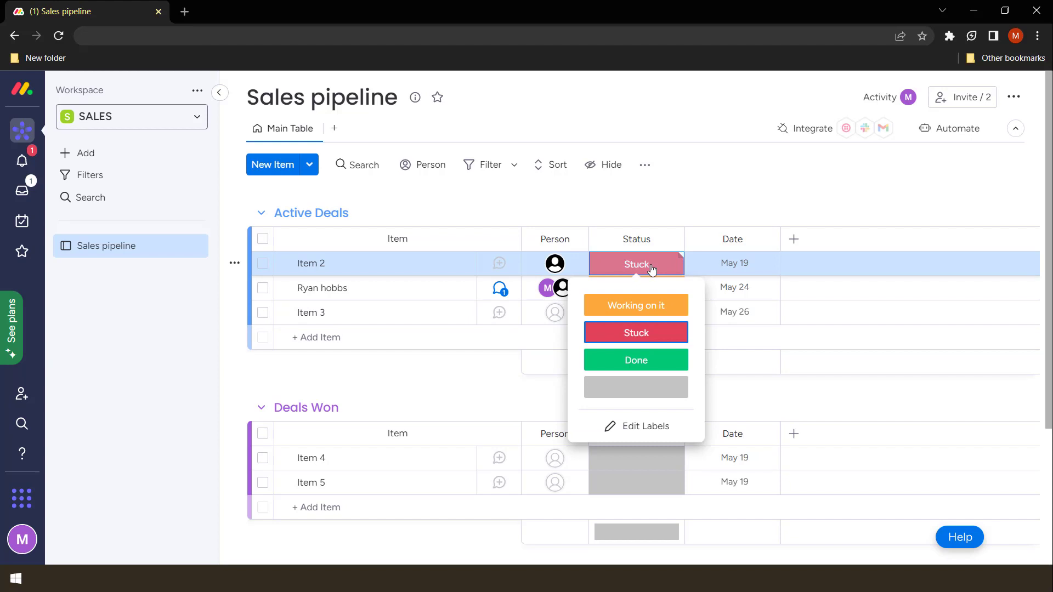
left_click(651, 362)
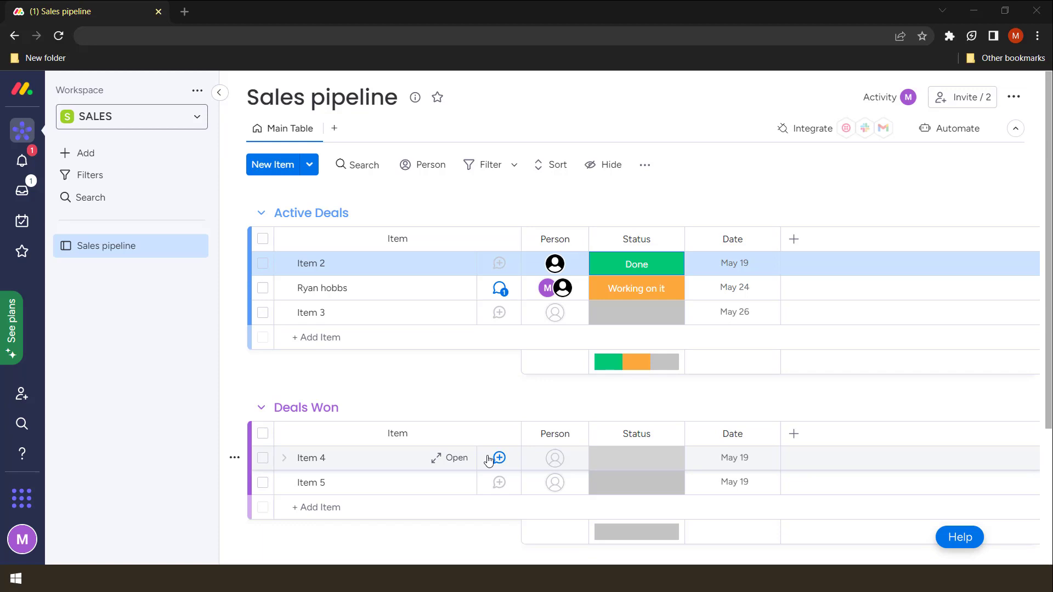
Post an update from the deal's Working on it status saying the client needs another call
right_click(648, 270)
scroll(679, 230, "down", 1)
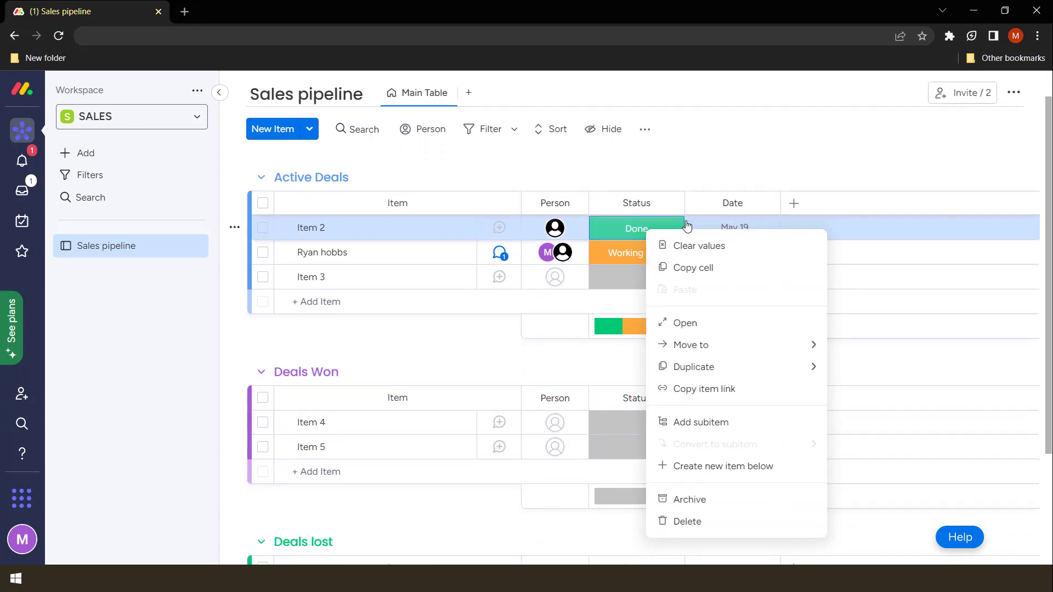
left_click(680, 222)
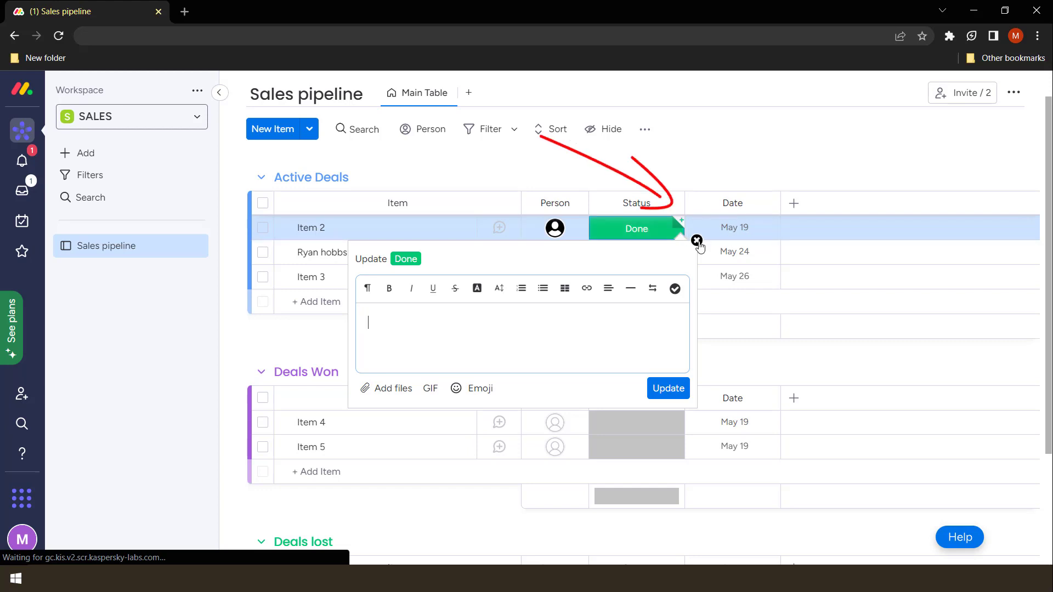
left_click(682, 227)
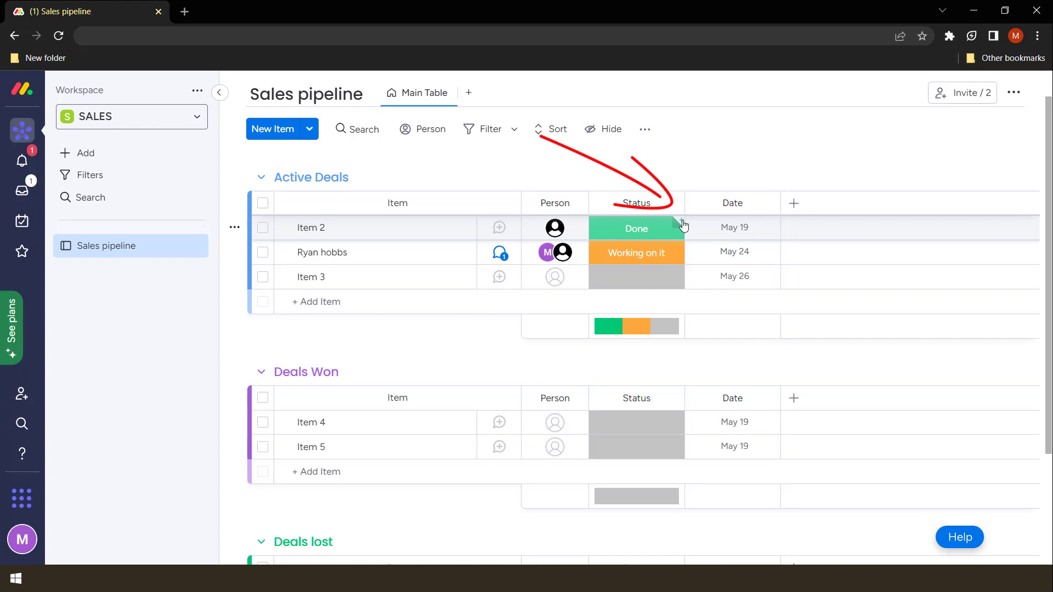
left_click(682, 225)
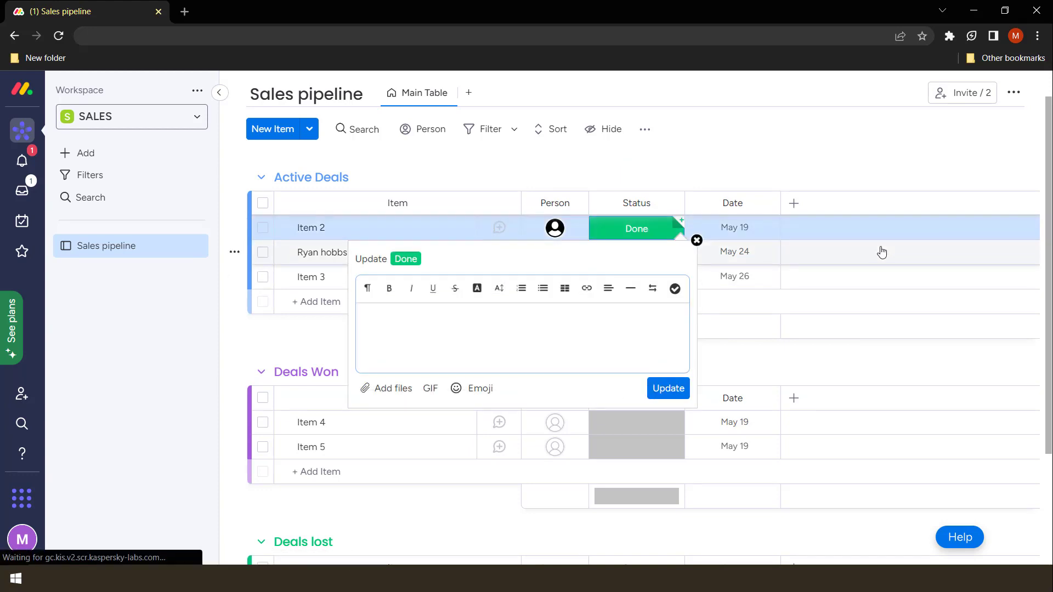
left_click(832, 182)
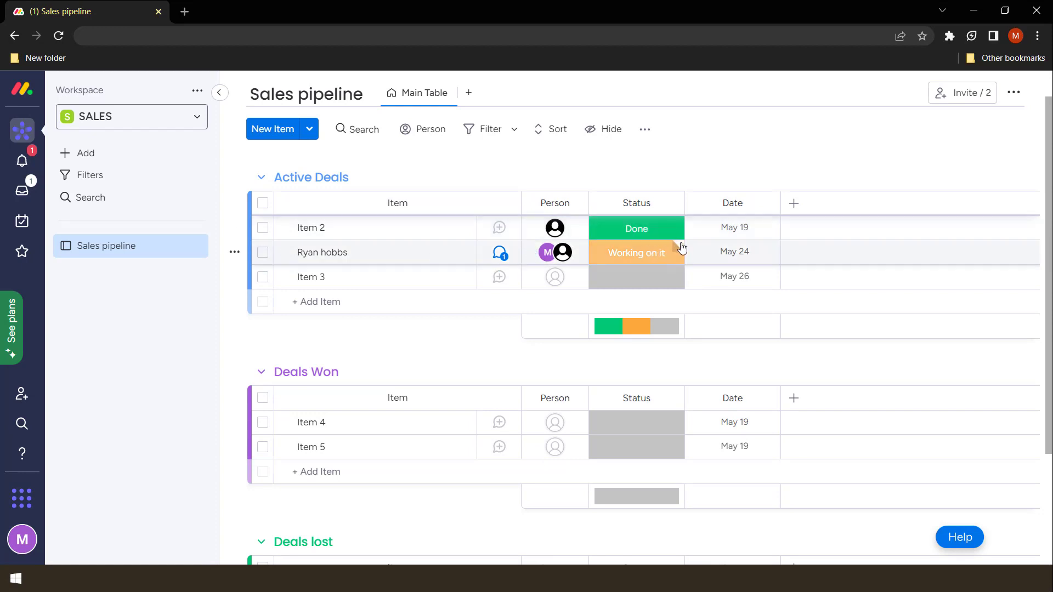
left_click(679, 246)
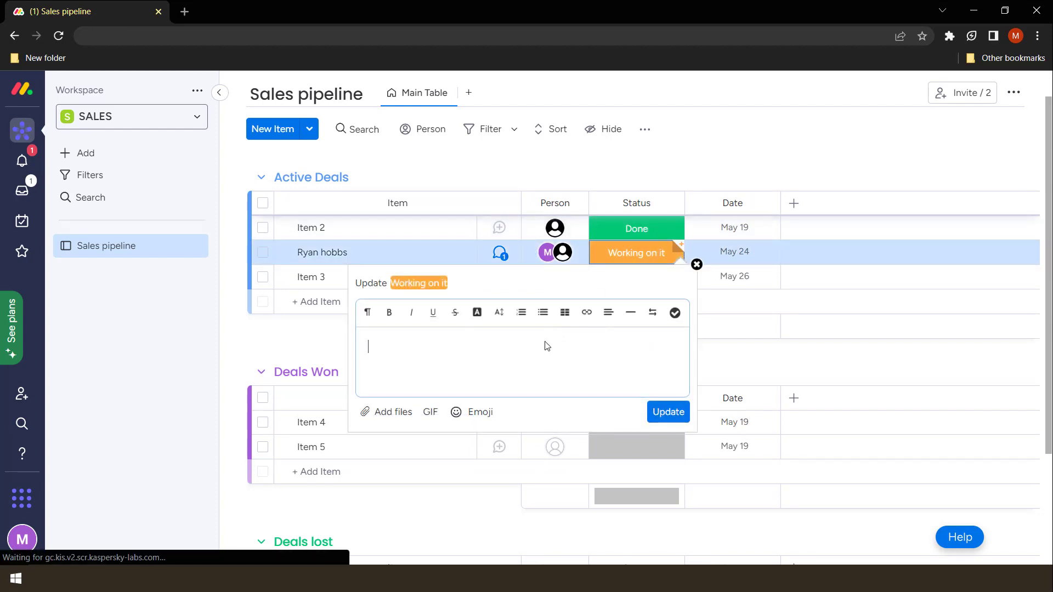
type("ryan needs another call")
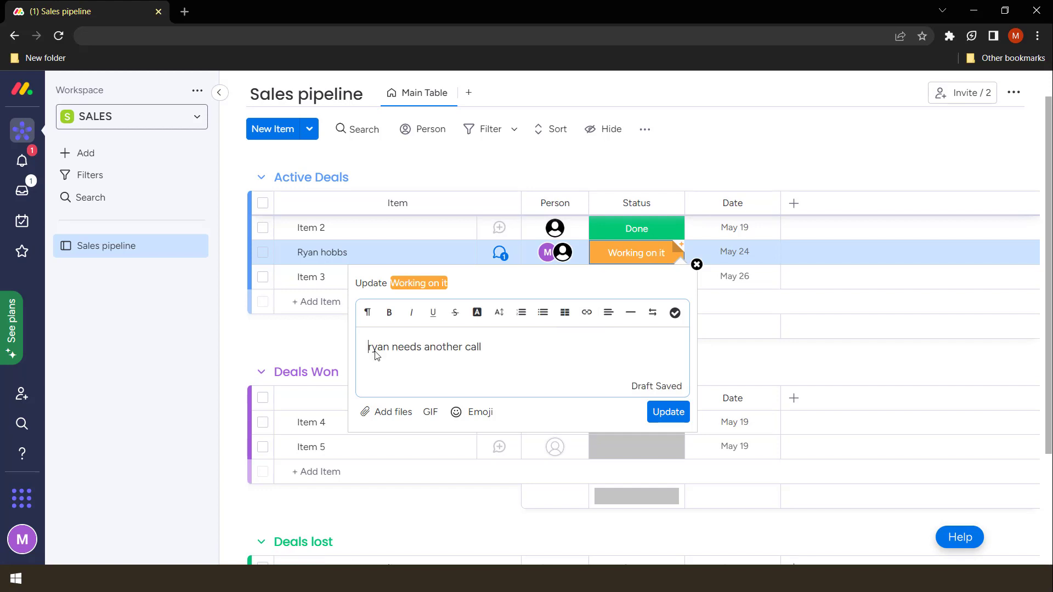
left_click(661, 412)
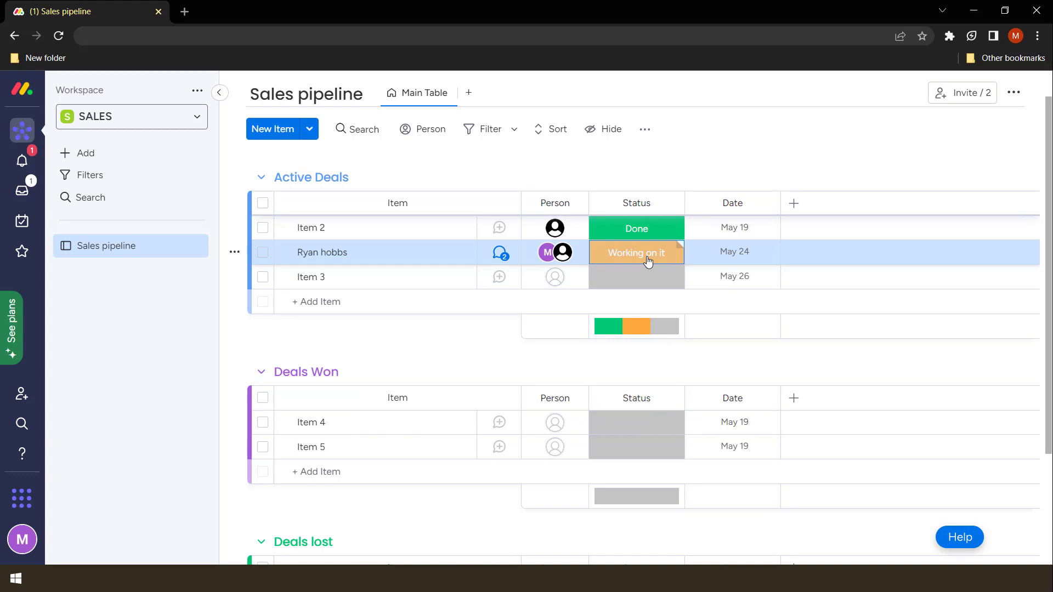
left_click(499, 254)
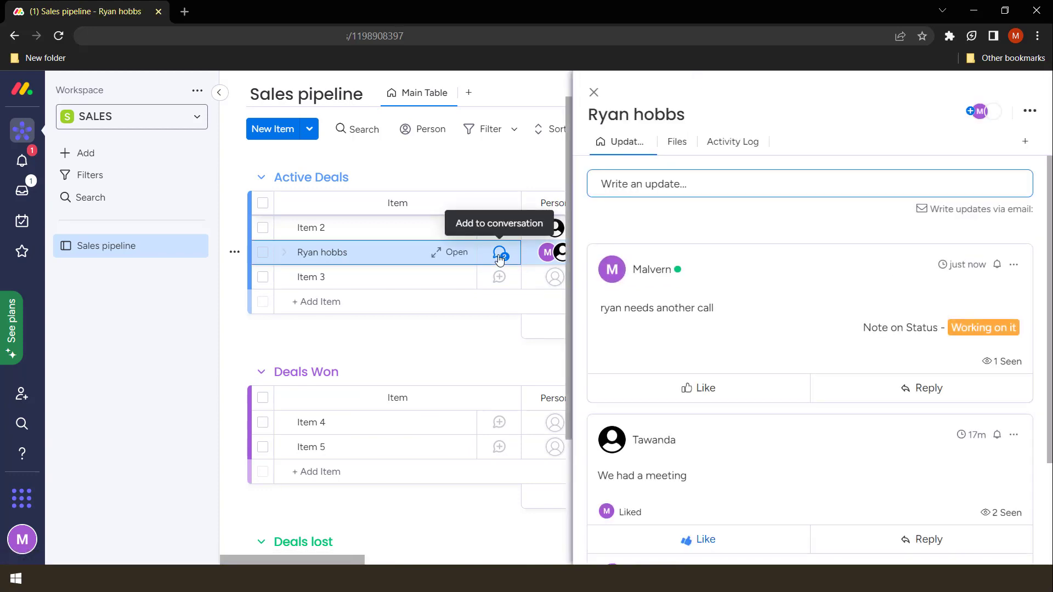
scroll(801, 430, "down", 3)
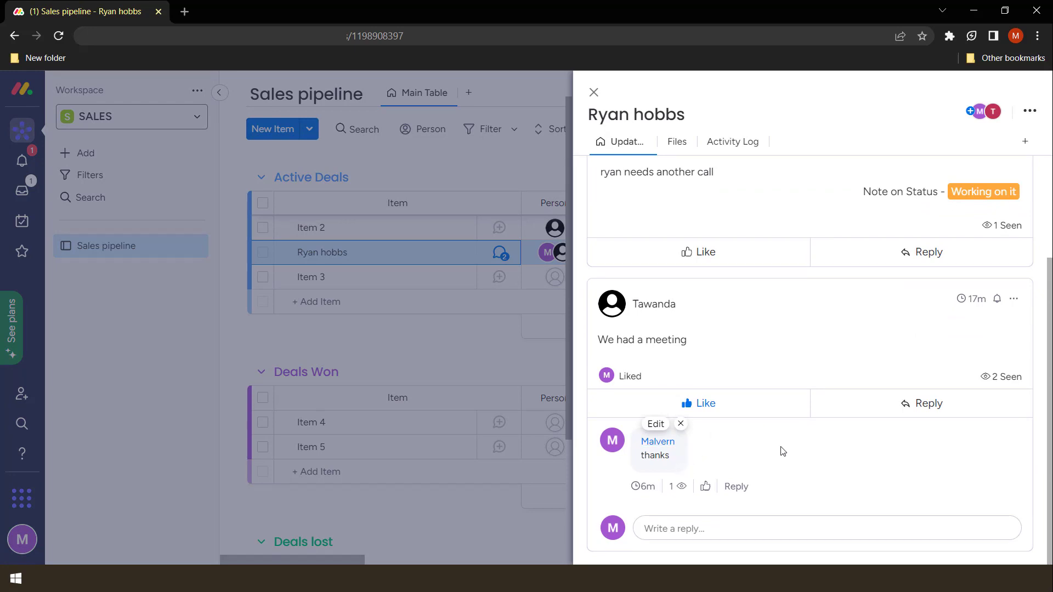
scroll(782, 441, "up", 3)
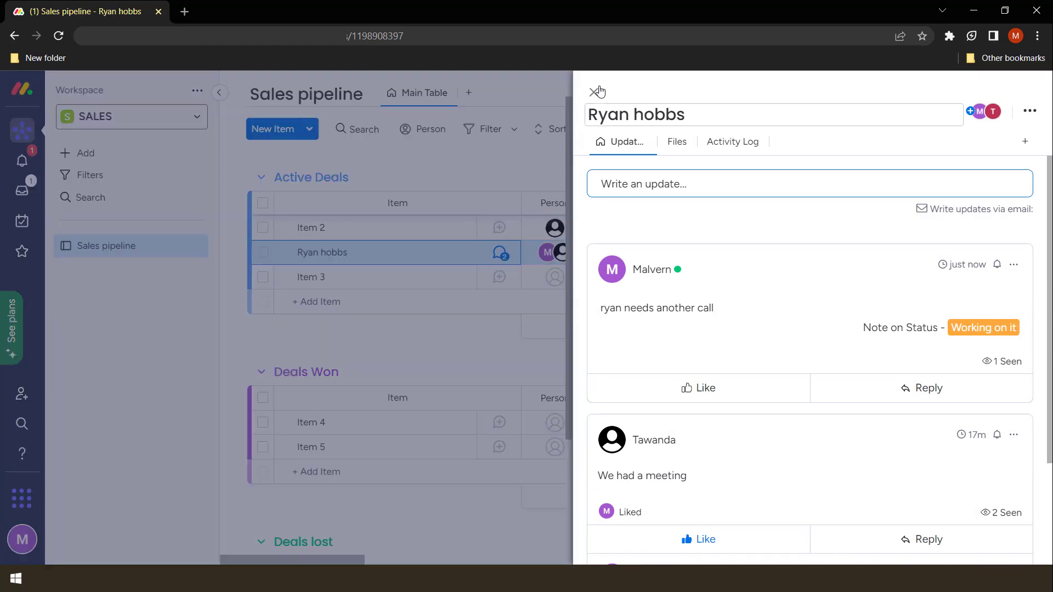
Close the updates panel and give Item 3 the blank status label
left_click(594, 92)
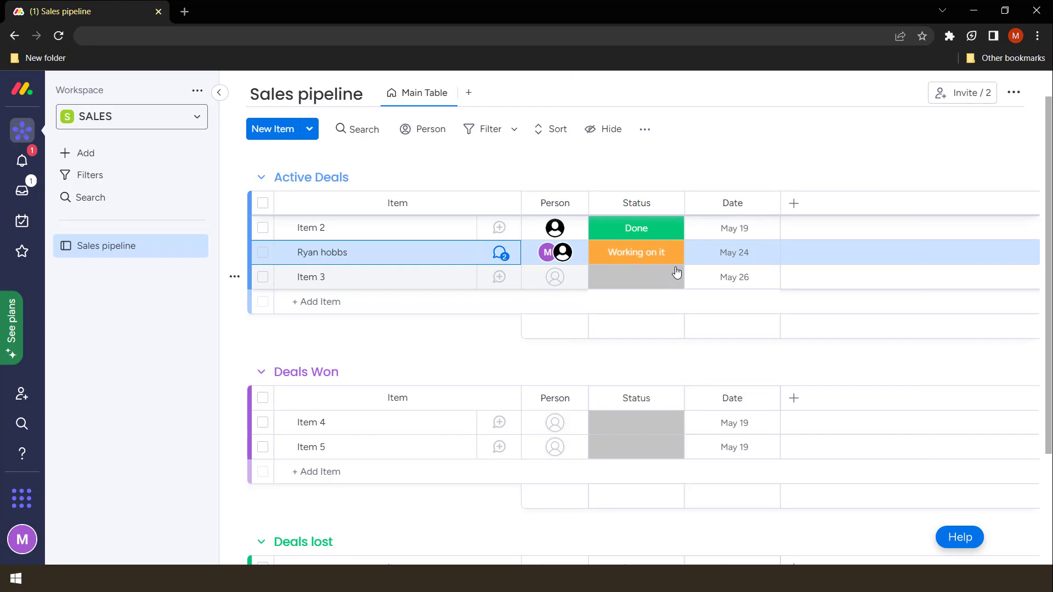
left_click(676, 250)
left_click(666, 255)
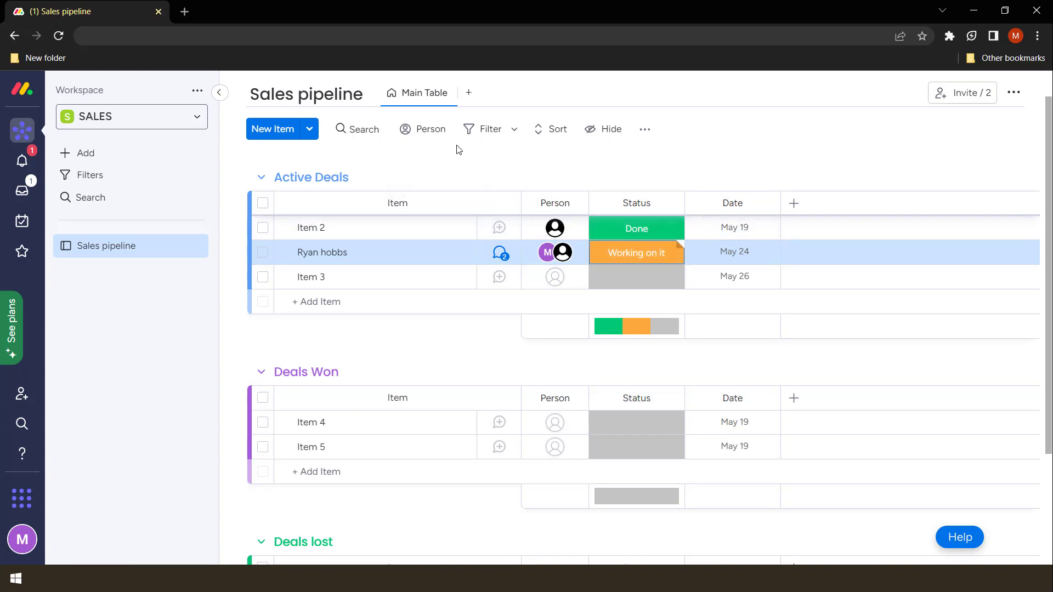
left_click(664, 288)
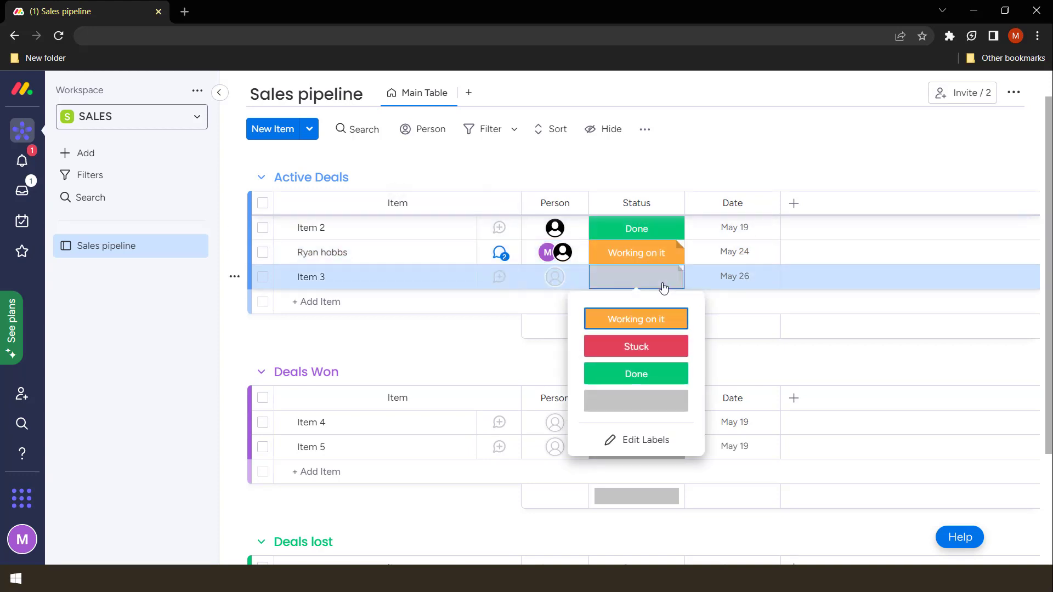
left_click(640, 403)
Rename the blank label to 'Deal Completed' and keep it as Item 3's status
left_click(628, 272)
left_click(628, 442)
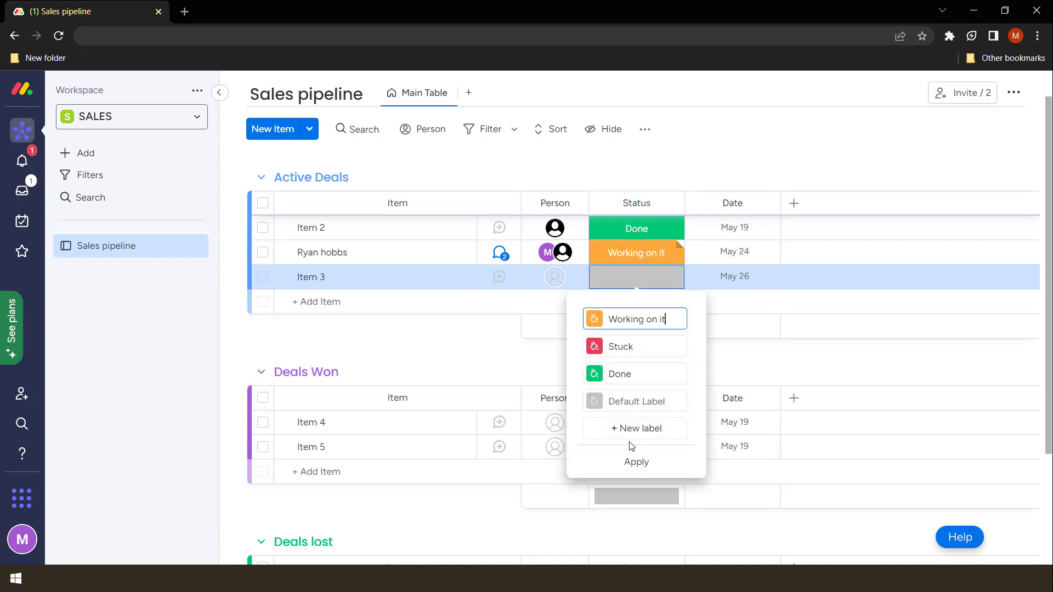
left_click(631, 399)
mouse_move(594, 408)
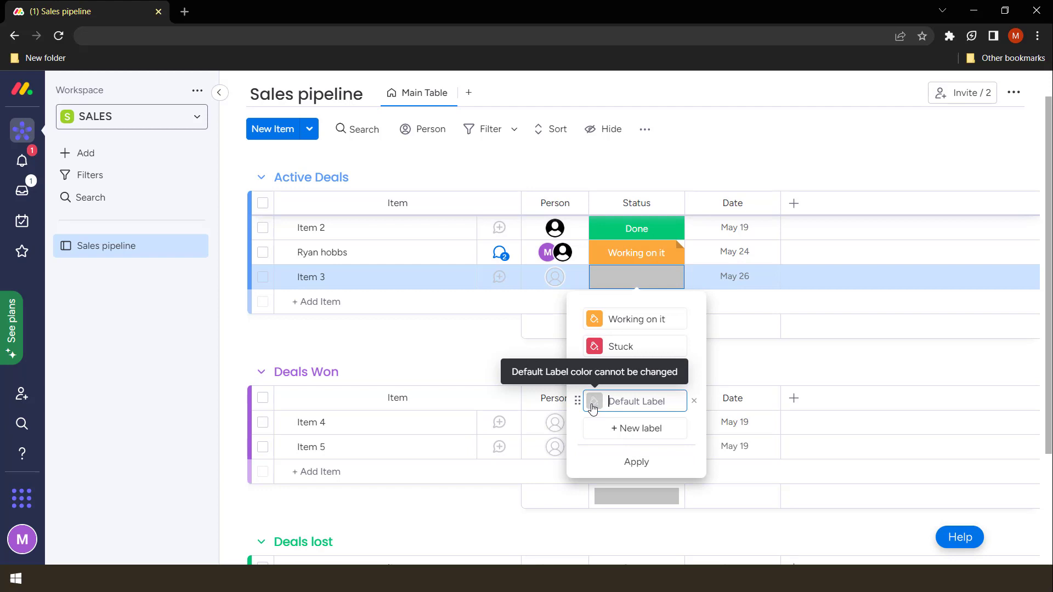
type("Deals Won")
key("BackSpace")
key("BackSpace")
key("BackSpace")
key("BackSpace")
key("BackSpace")
type("Completed")
left_click(631, 461)
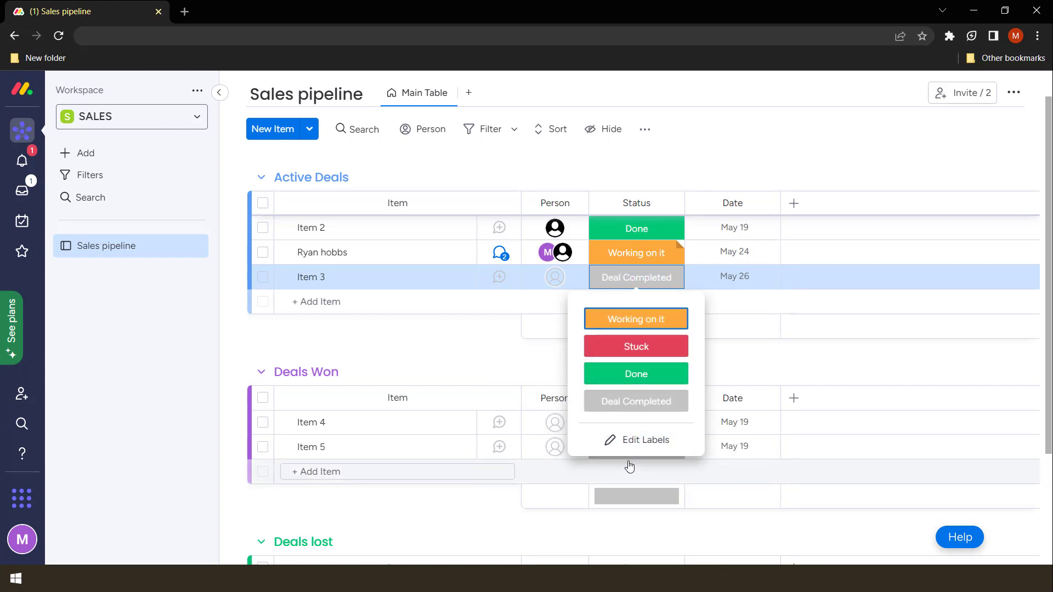
left_click(627, 406)
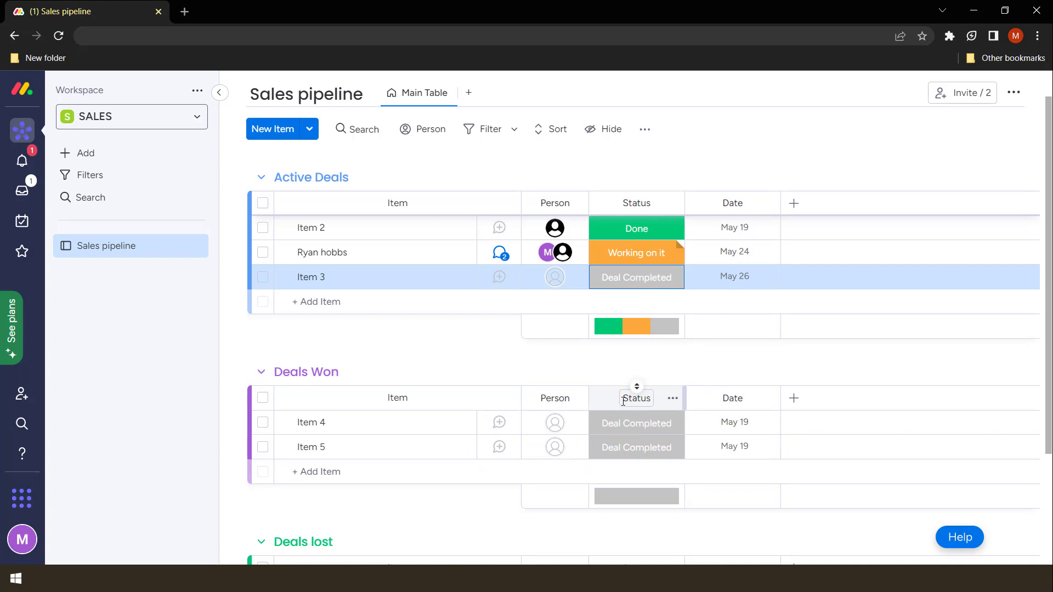
scroll(302, 445, "down", 3)
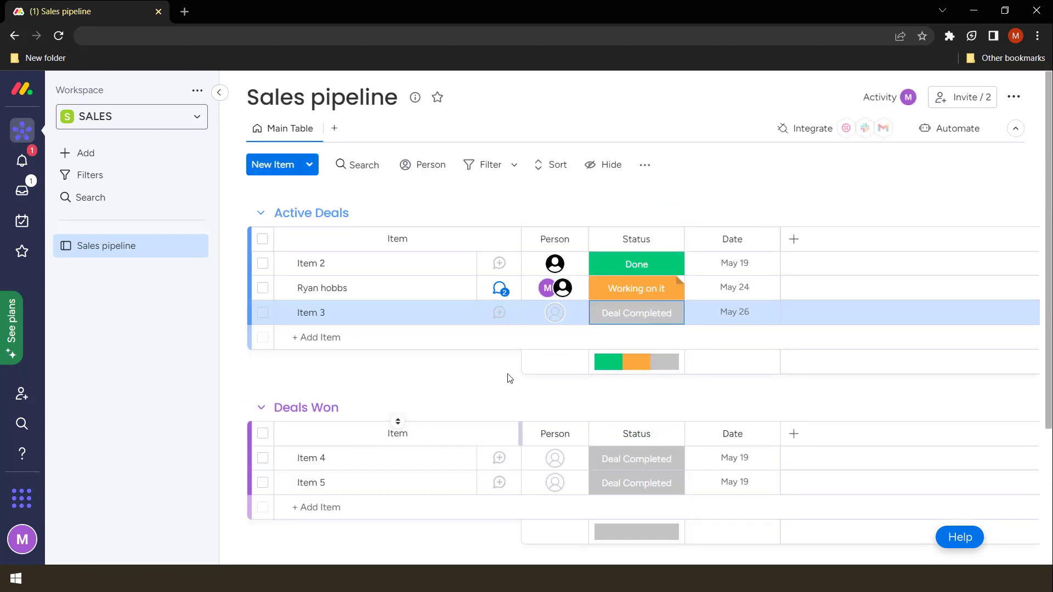
mouse_move(611, 361)
scroll(610, 356, "down", 3)
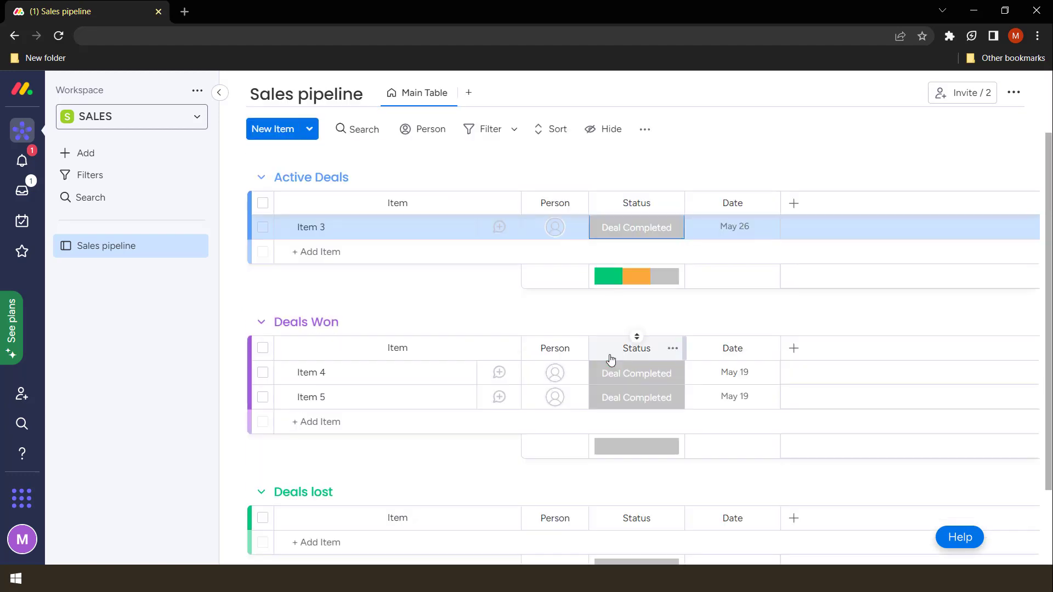
scroll(609, 352, "up", 3)
scroll(615, 333, "down", 3)
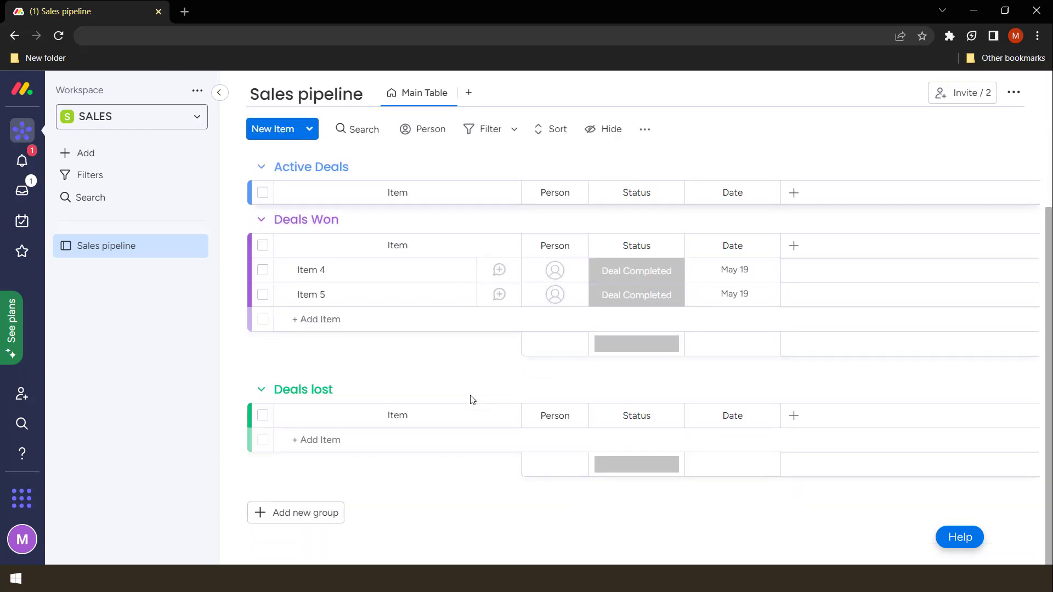
scroll(633, 408, "up", 3)
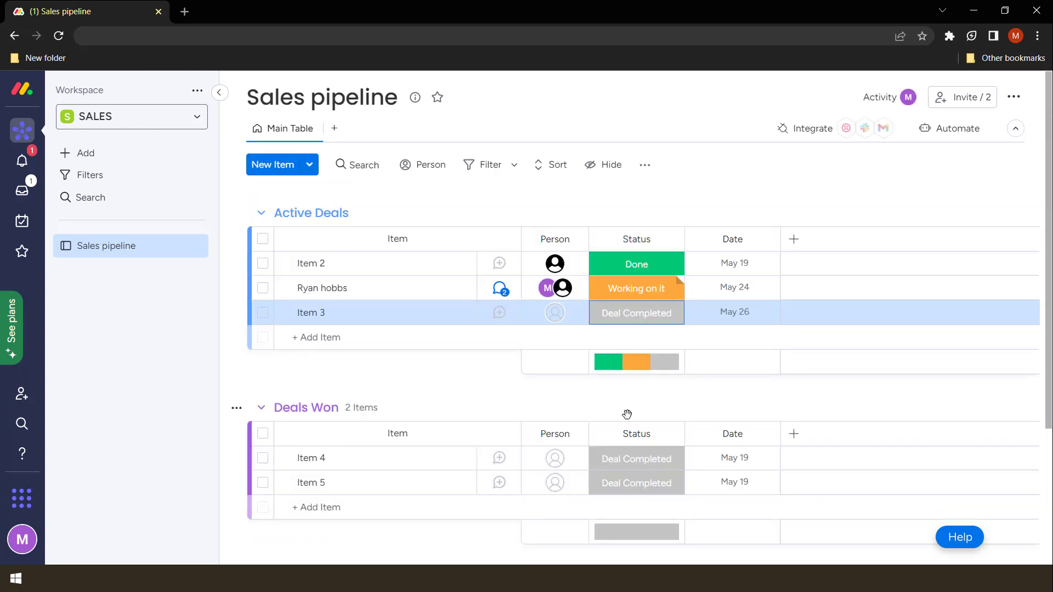
mouse_move(433, 291)
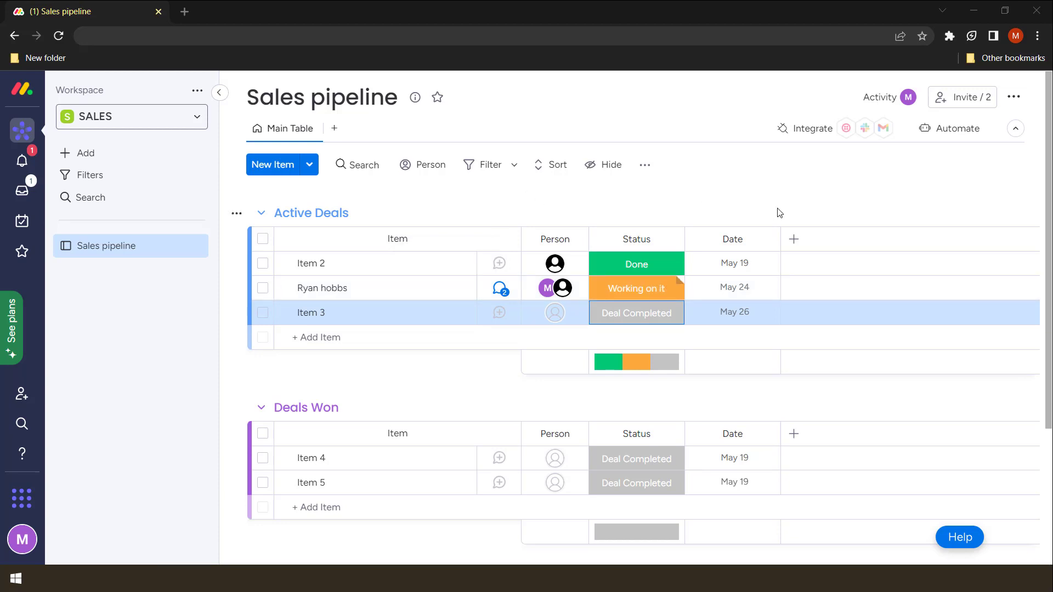
Set the Date column as a deadline and connect it to the Status column
left_click(769, 239)
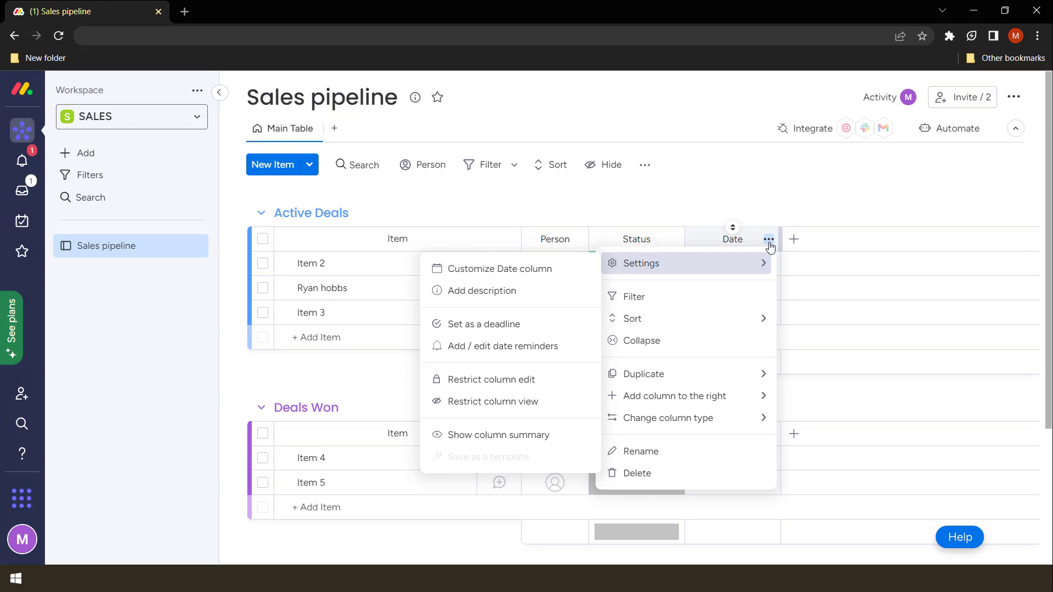
left_click_drag(540, 184, 776, 174)
left_click_drag(700, 115, 712, 255)
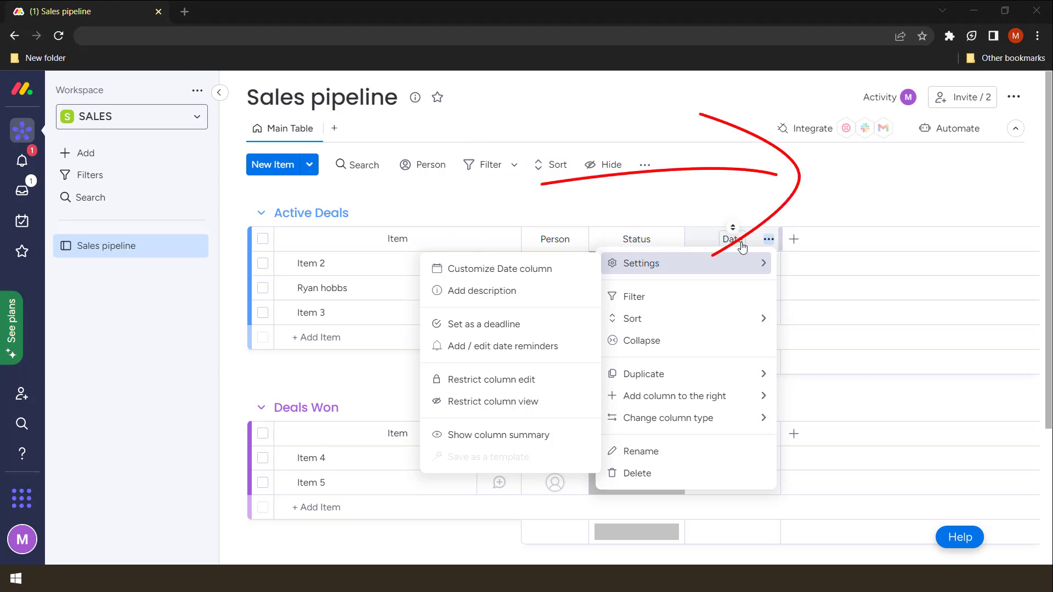
left_click(501, 327)
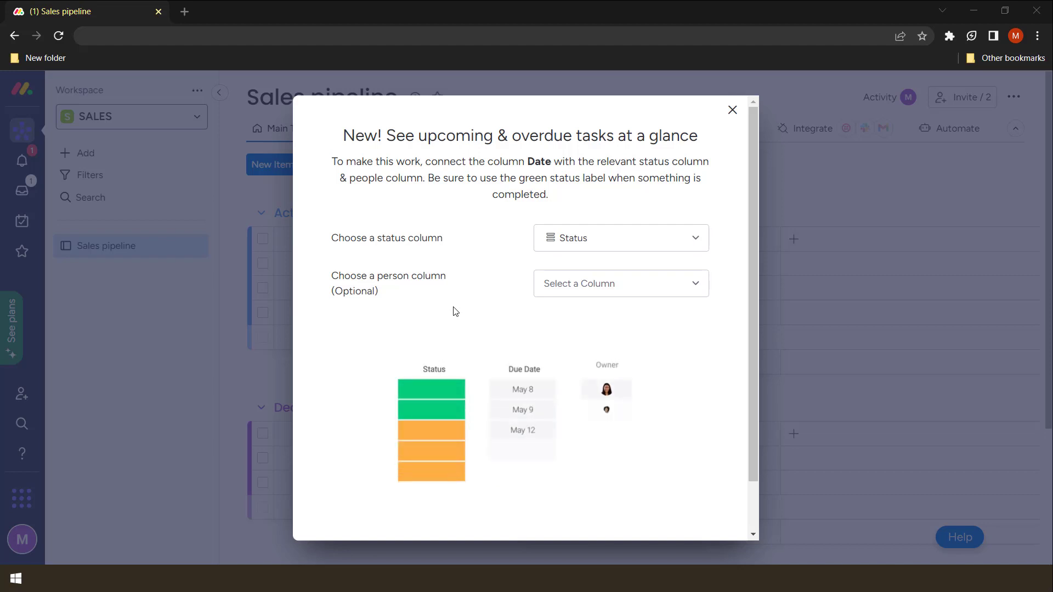
left_click(607, 238)
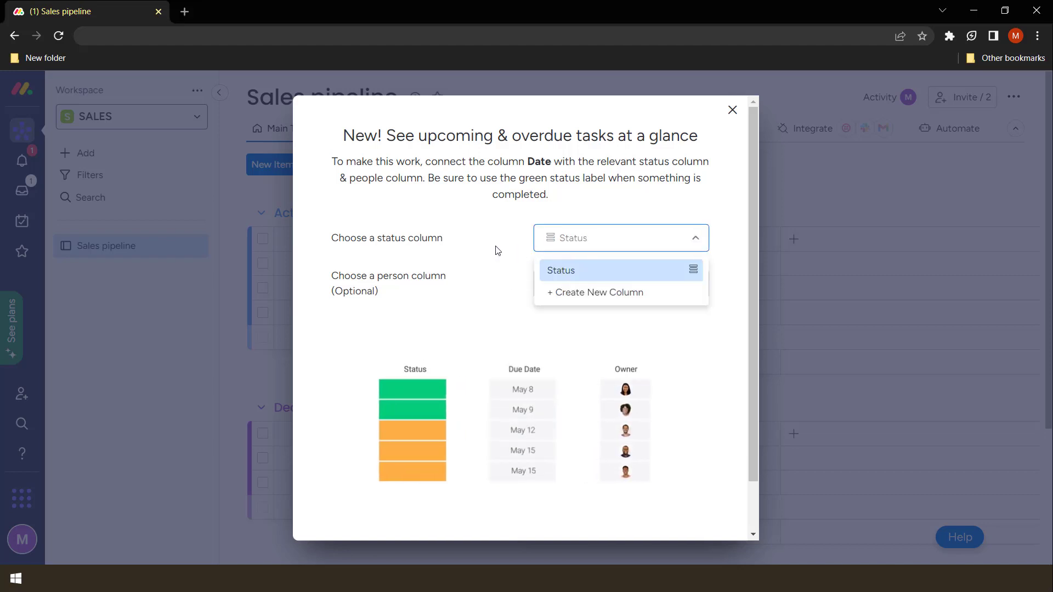
left_click(575, 272)
left_click(583, 284)
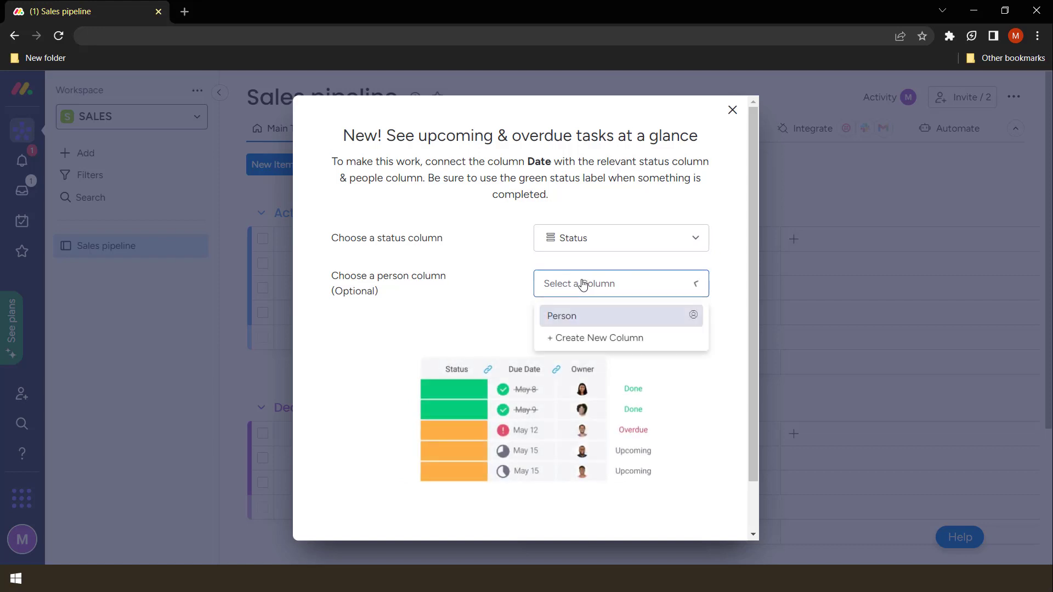
left_click(503, 301)
scroll(609, 329, "down", 1)
scroll(610, 329, "down", 1)
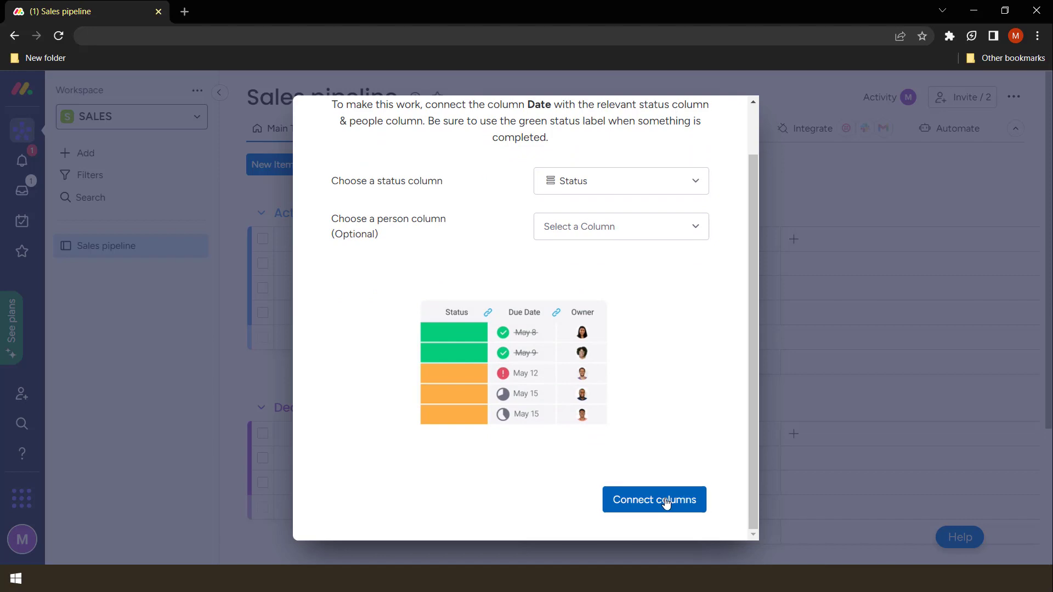
left_click(666, 503)
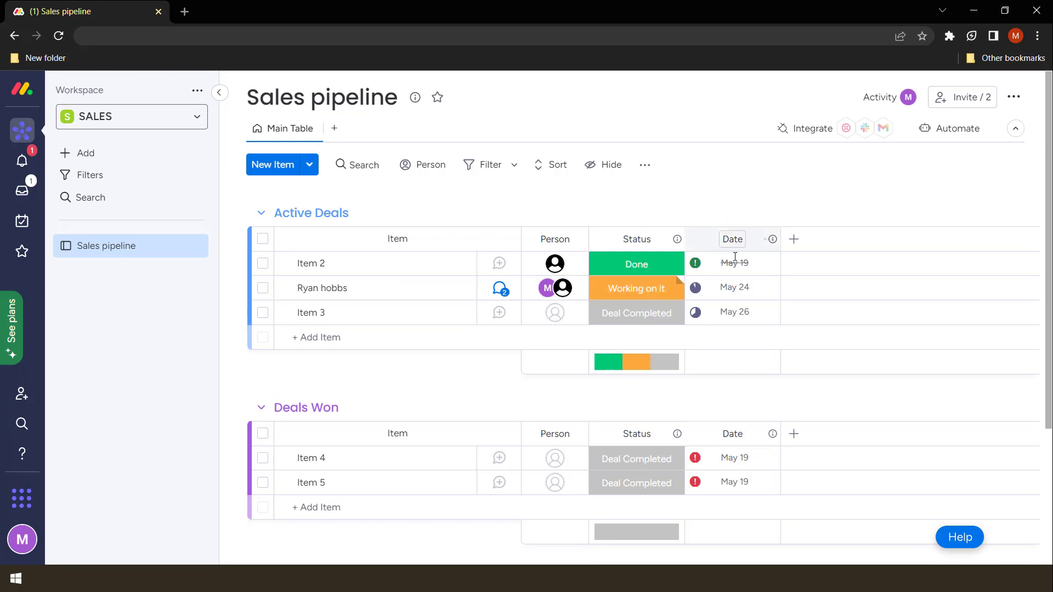
Assign a team member to Item 3 and set its date to May 25
left_click(554, 320)
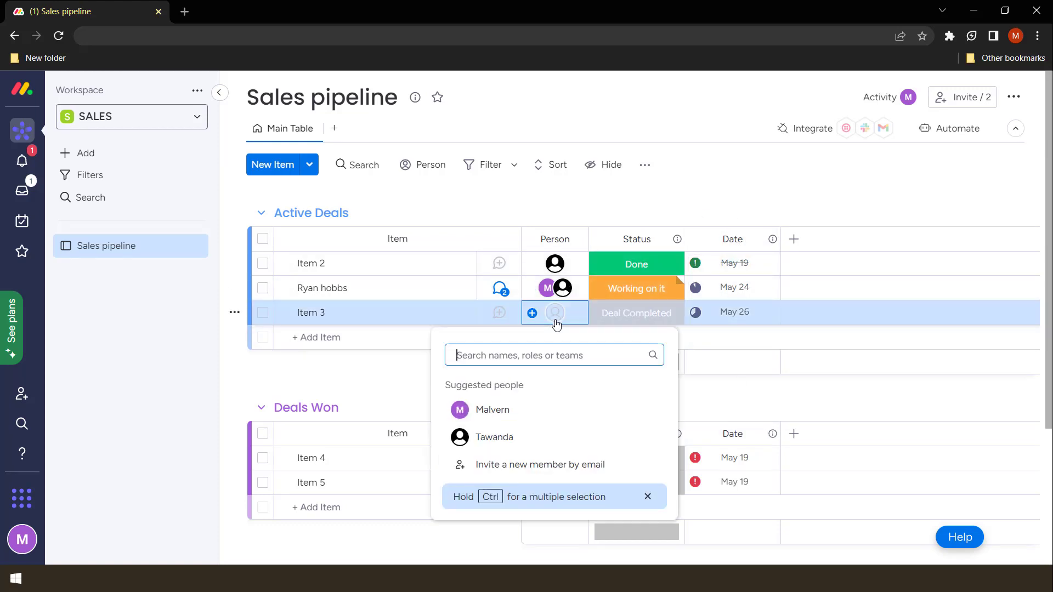
left_click(505, 437)
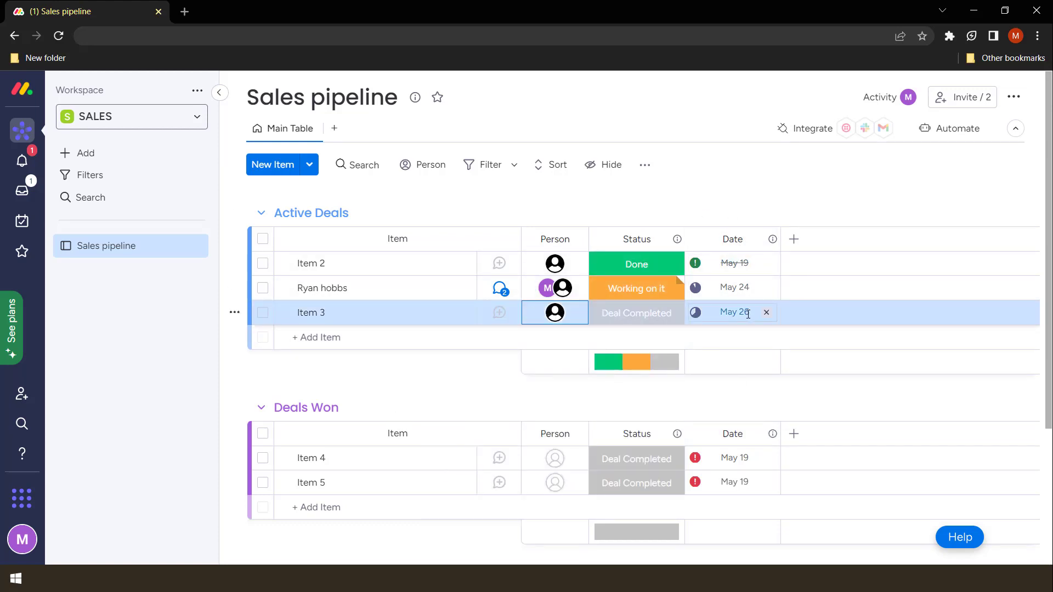
left_click(678, 316)
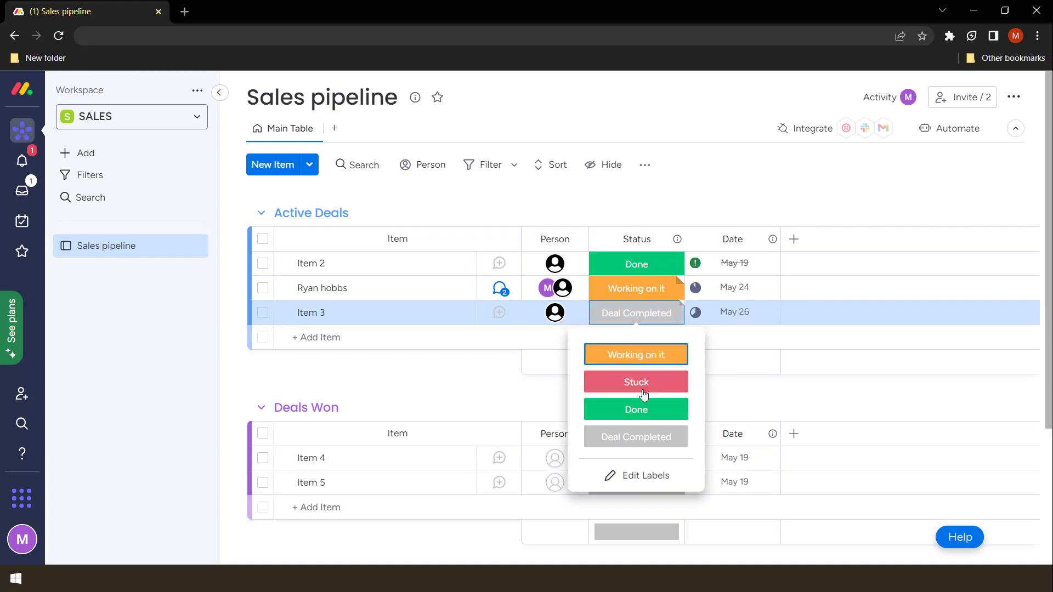
left_click(743, 312)
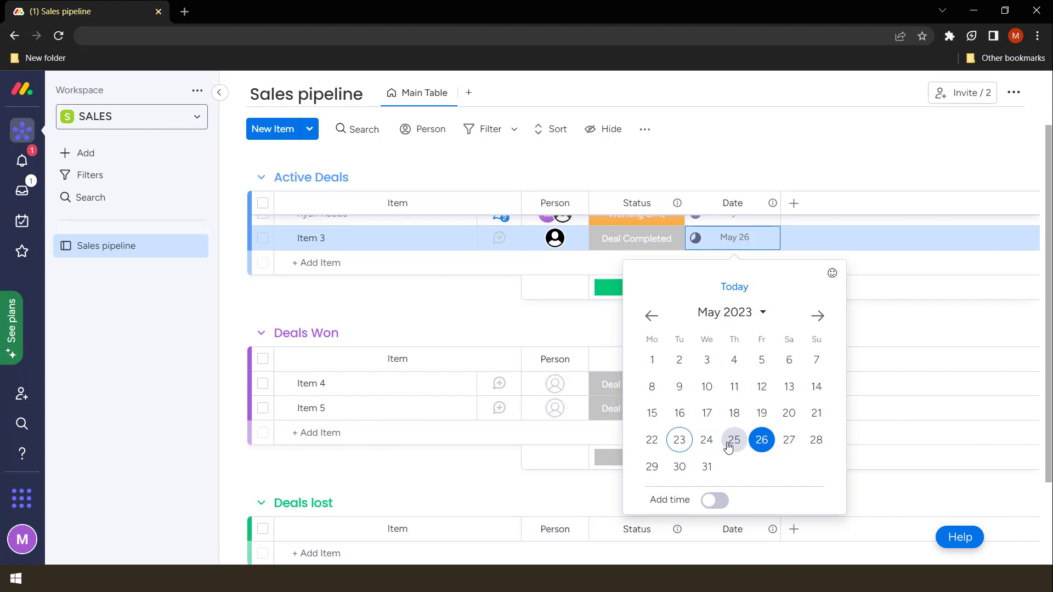
left_click(733, 442)
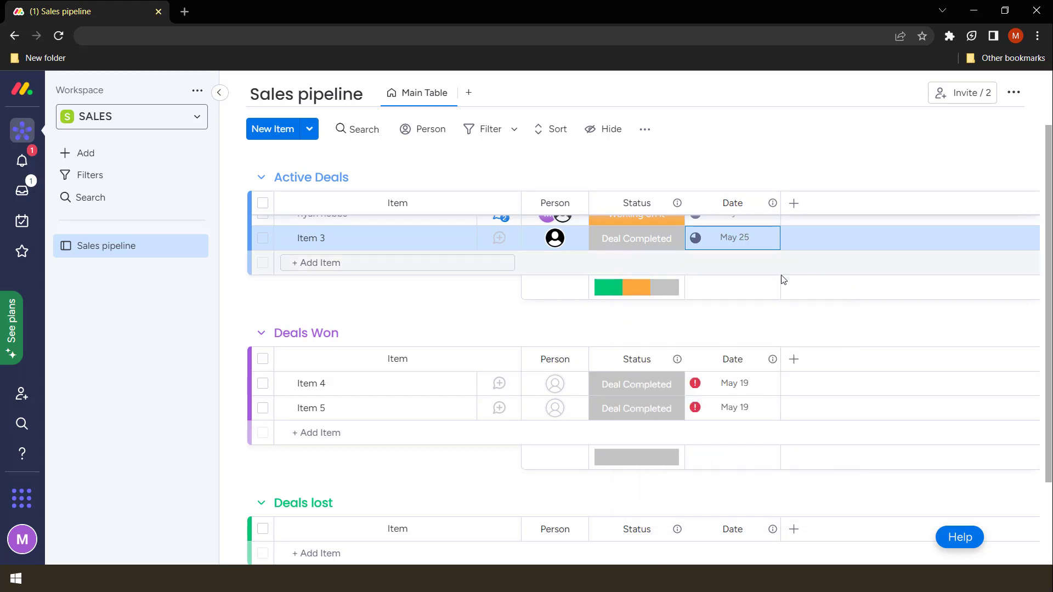
Change Item 3's status to Stuck
scroll(708, 319, "up", 2)
mouse_move(696, 312)
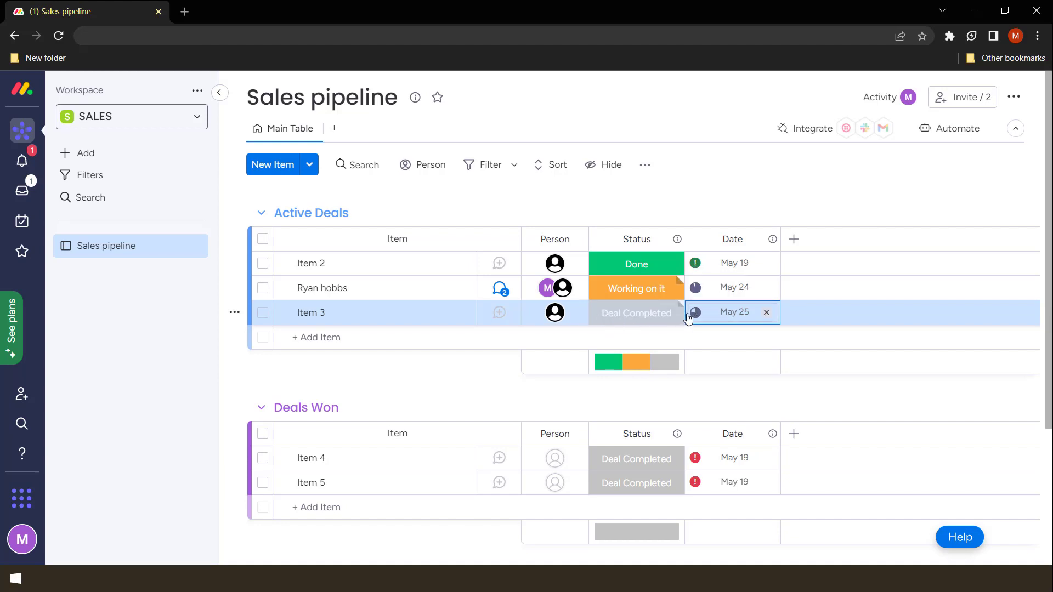
left_click(621, 325)
left_click(632, 383)
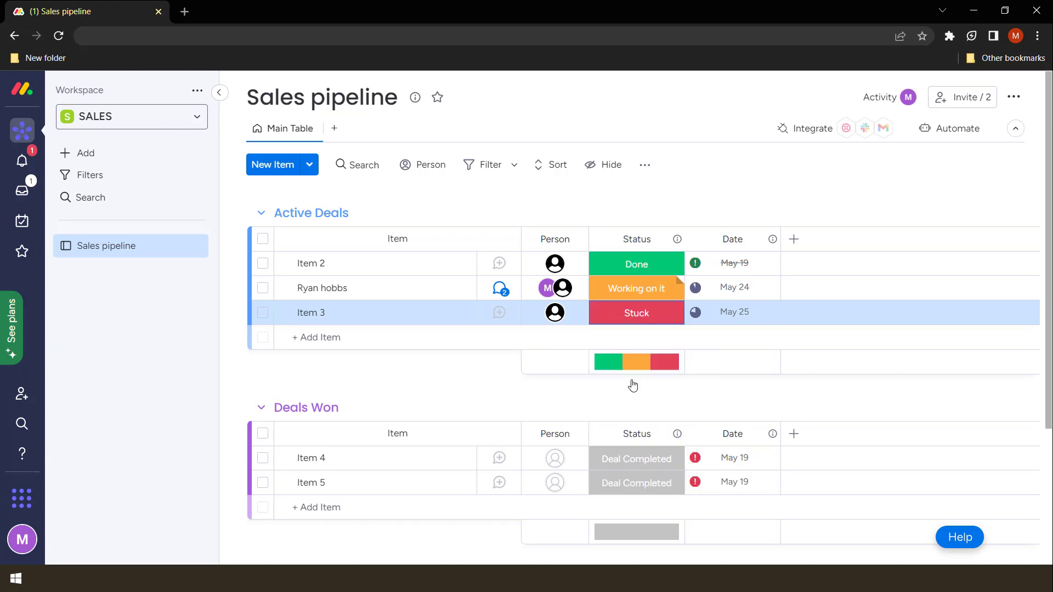